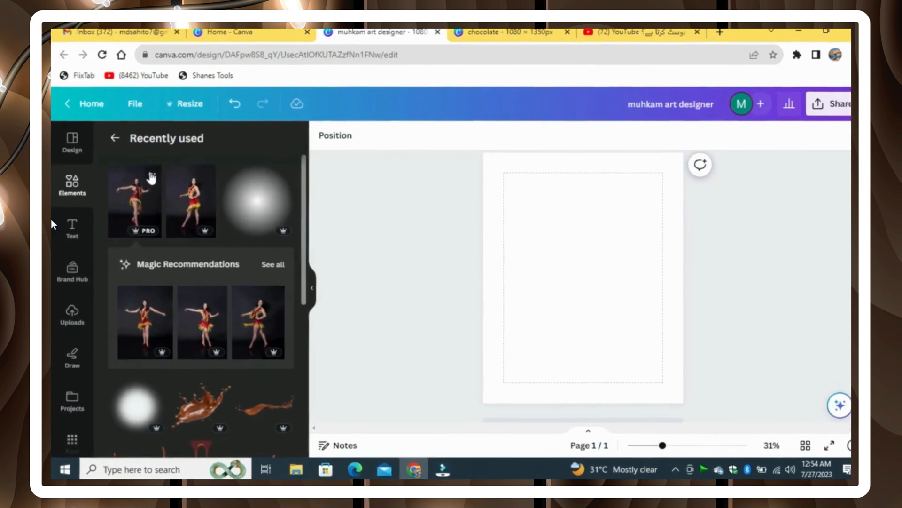
- Check the details of the "Dancing girl ethnic dance." photo and add it to the blank page
click(150, 179)
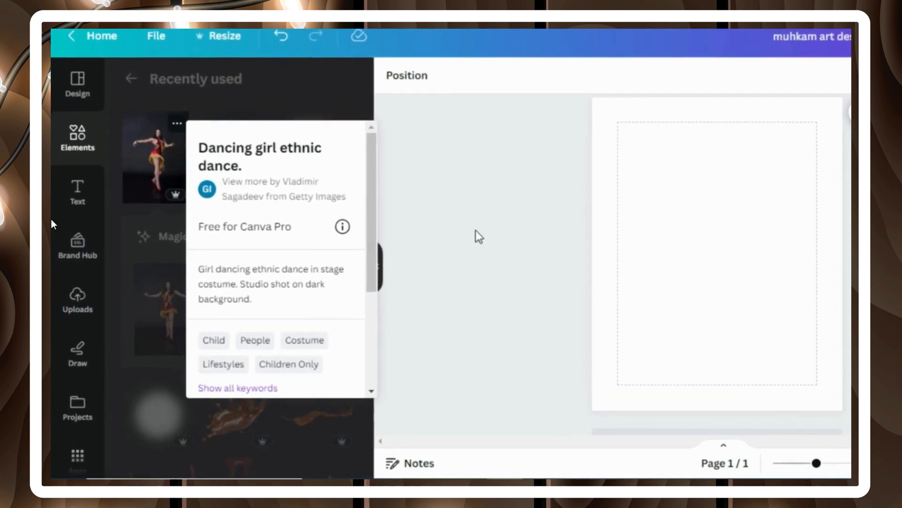
click(473, 238)
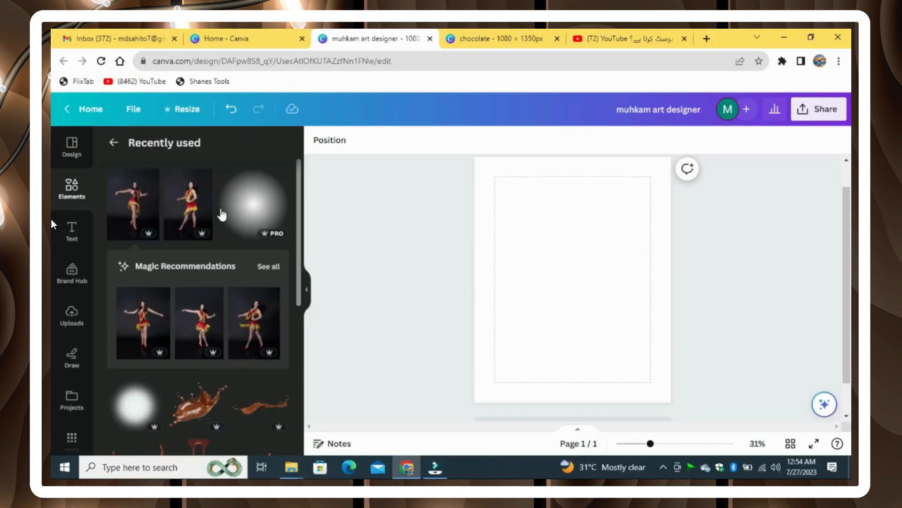
click(165, 137)
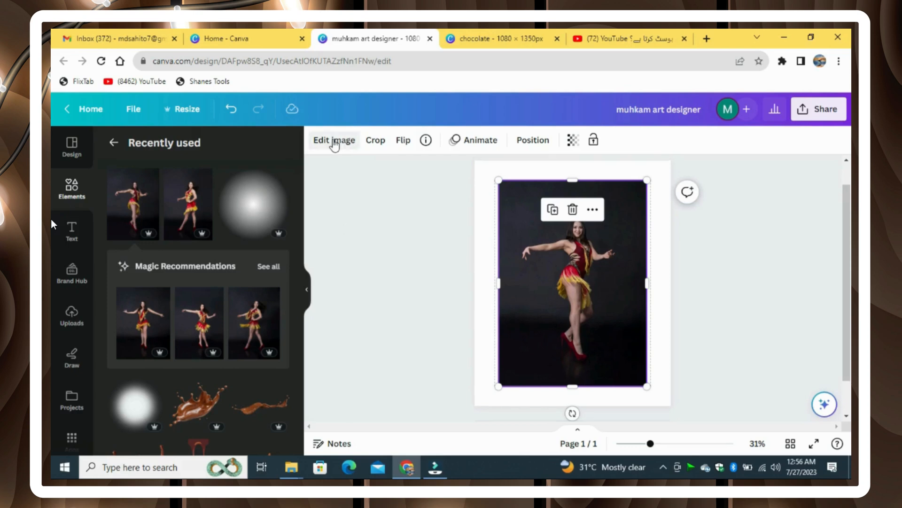
- Remove the dark background from the dancer photo with the Background Remover and apply the result
click(334, 141)
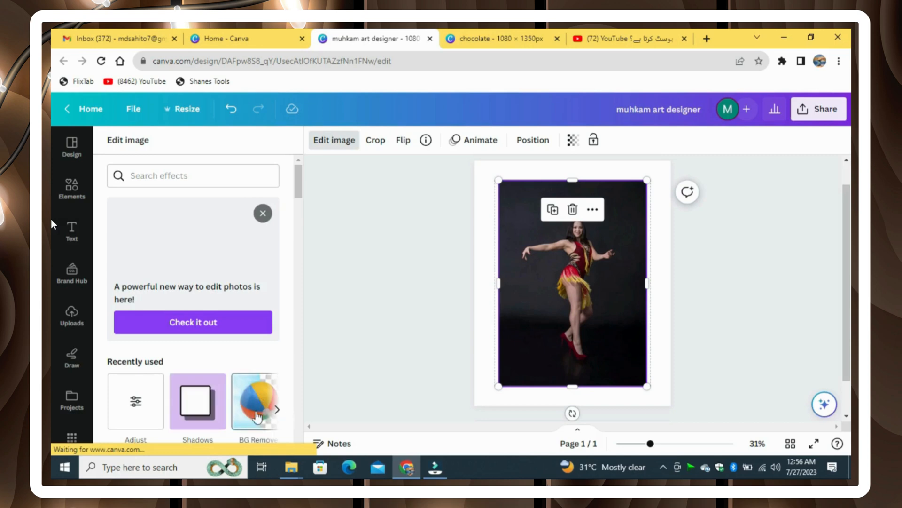
scroll(258, 385, down, 1)
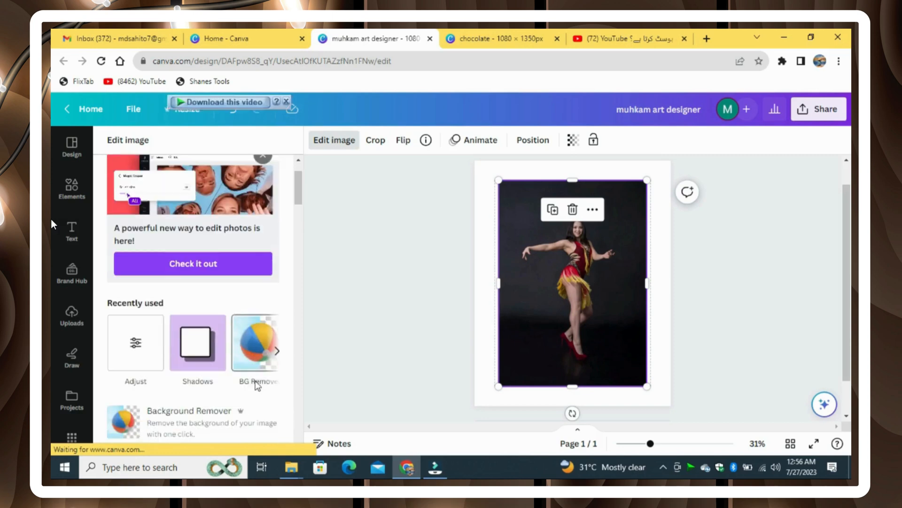
click(252, 343)
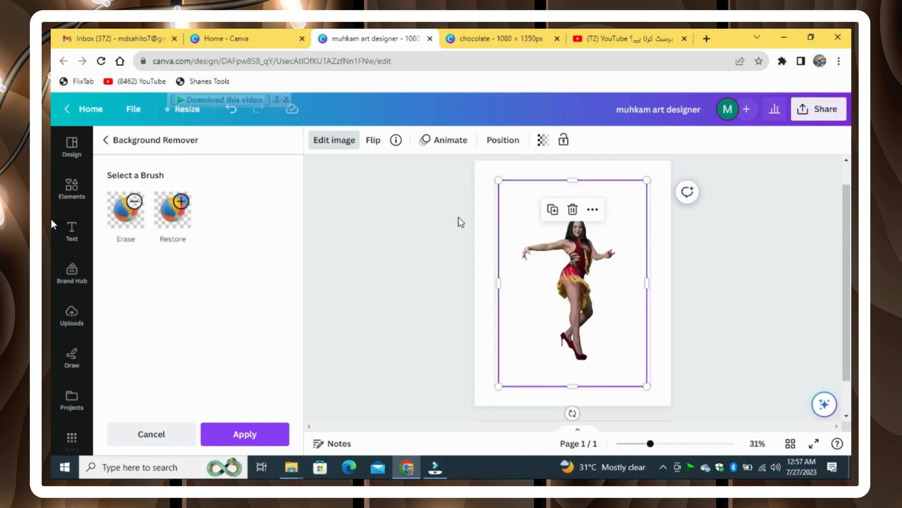
click(268, 433)
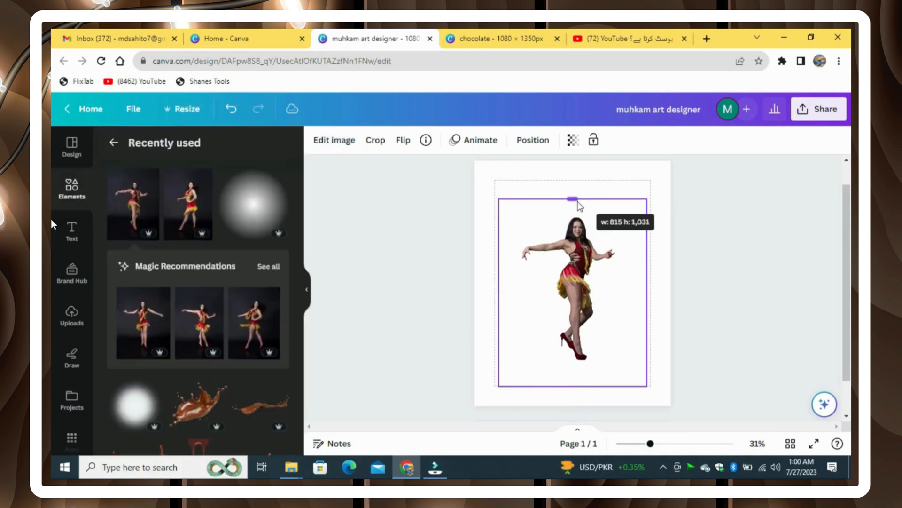
- Crop the dancer cutout's empty margins to about 592 × 857, and slightly enlarge and centre it on the page
drag(572, 200, 573, 211)
drag(579, 385, 580, 366)
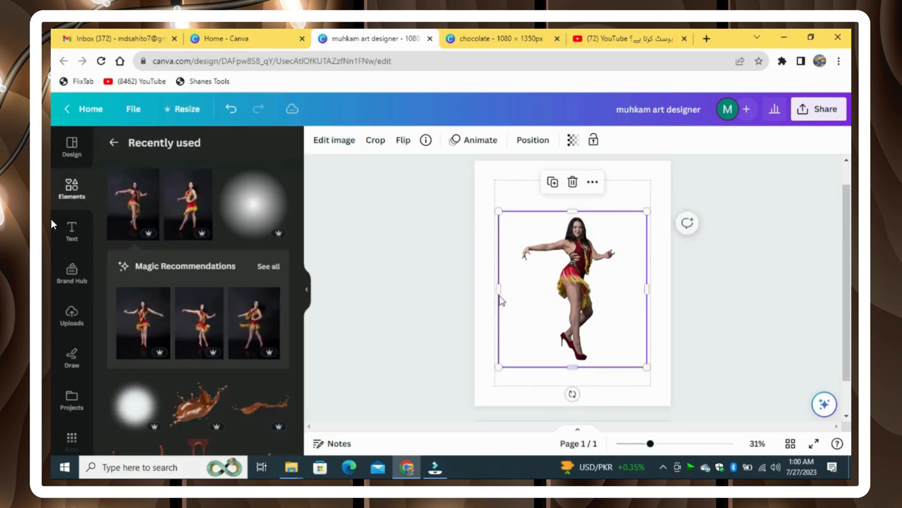
drag(499, 298, 518, 293)
drag(647, 294, 624, 281)
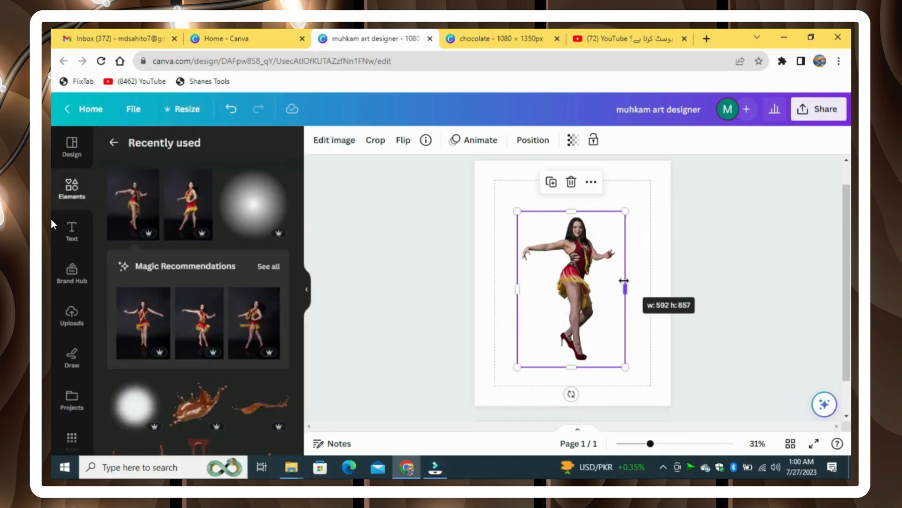
drag(625, 212, 637, 196)
drag(584, 257, 574, 264)
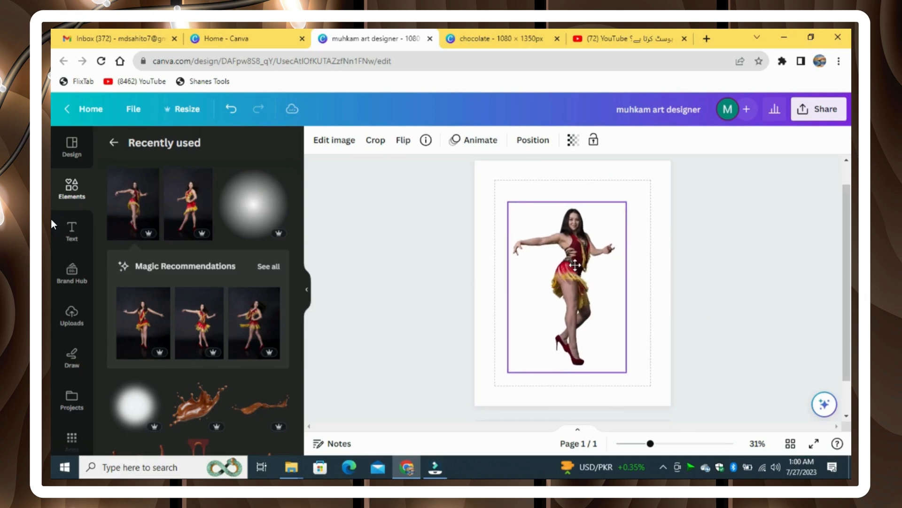
- Add the "Chocolate Milk Splash 3D Realistic" graphic from the recently used elements to the page
scroll(285, 341, down, 3)
click(282, 335)
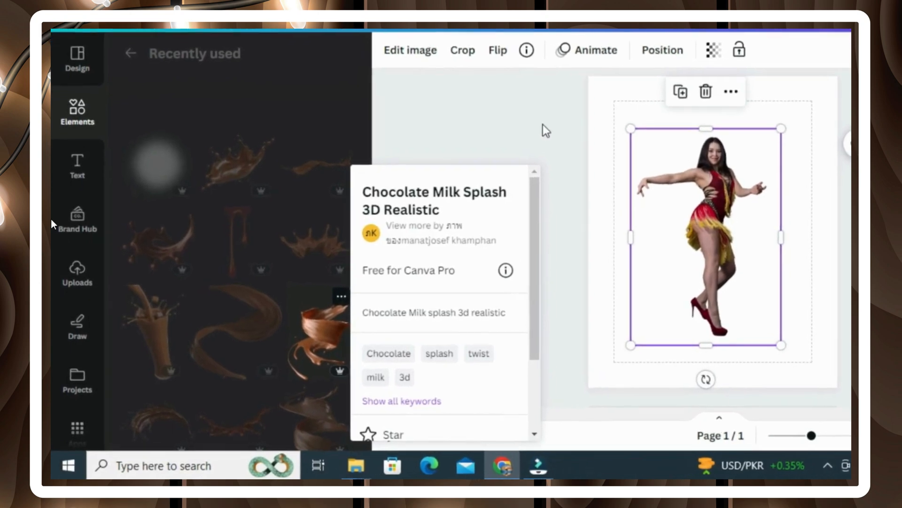
click(551, 121)
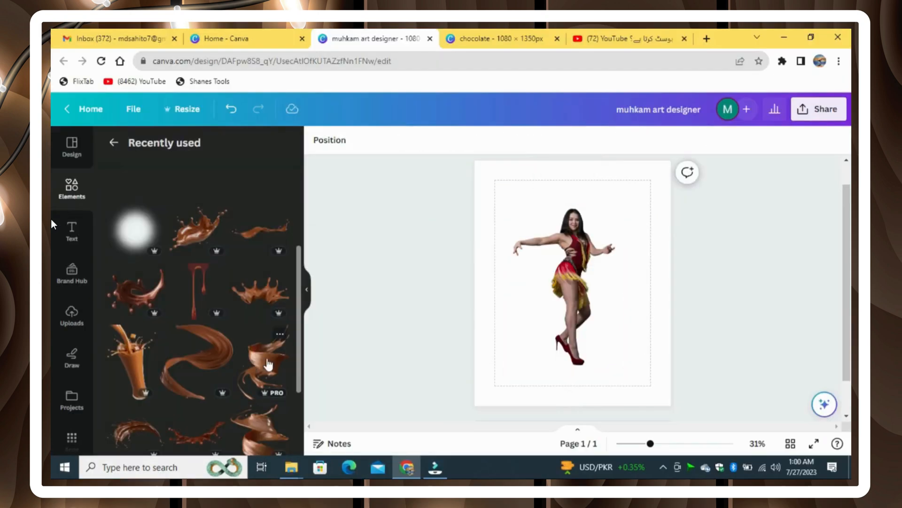
click(269, 364)
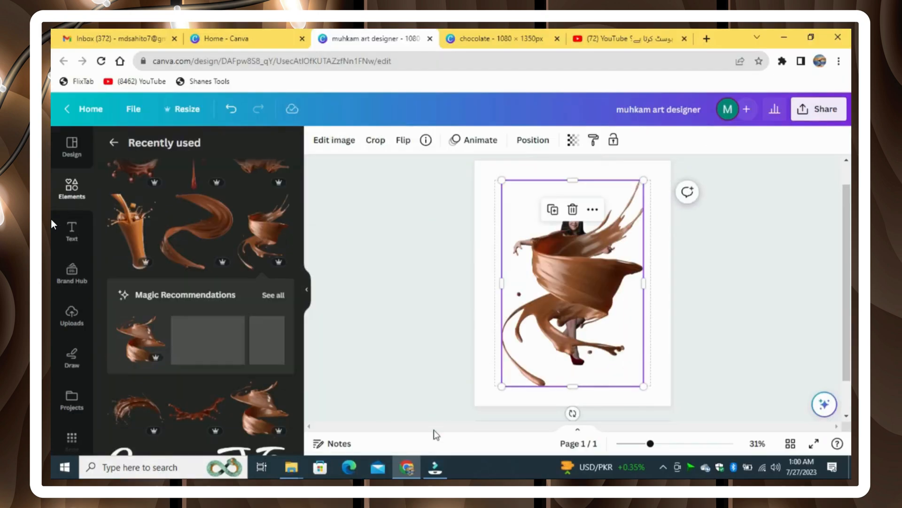
- Shrink the chocolate splash to about 524 × 701 and position it around the dancer's waist and legs
drag(501, 386, 539, 331)
drag(591, 280, 581, 312)
mouse_move(632, 212)
mouse_down()
mouse_move(638, 203)
mouse_move(620, 221)
mouse_up()
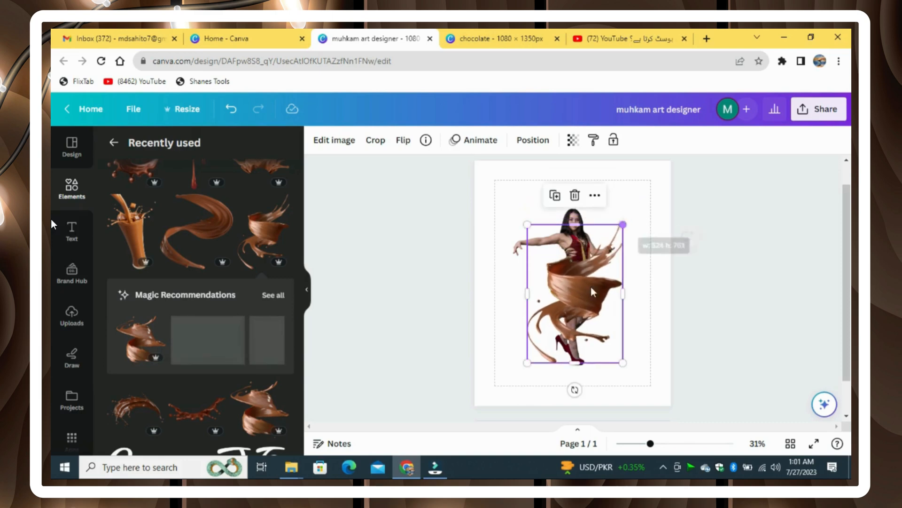
drag(591, 286, 594, 289)
- Slightly enlarge the dancer and splash together and bring the dancer in front of the splash
drag(640, 318, 494, 182)
click(652, 243)
drag(594, 281, 590, 278)
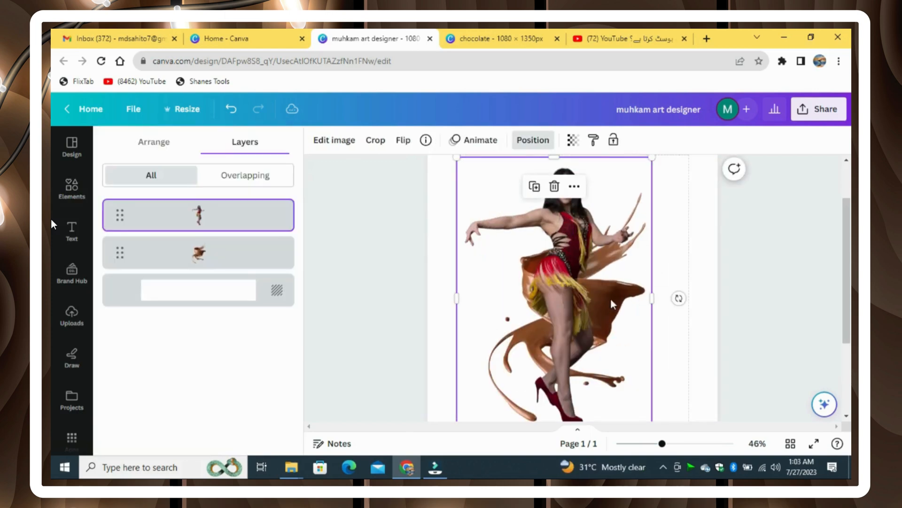
- Enlarge the splash behind the dancer to about 659 × 957 and shift it slightly up and to the left
click(244, 252)
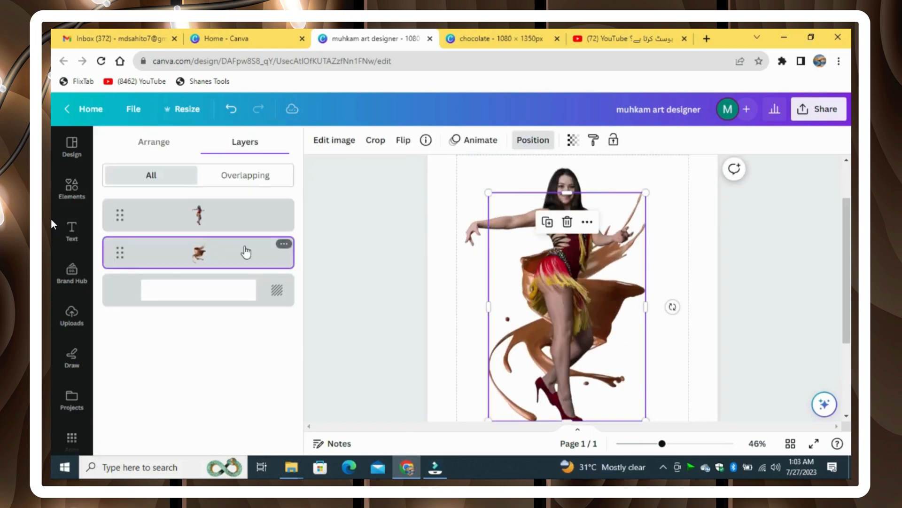
drag(647, 191, 666, 163)
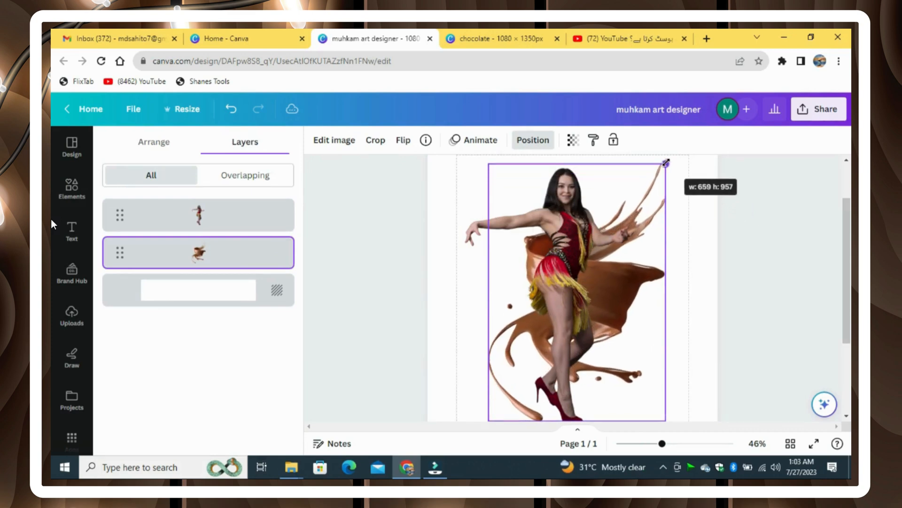
drag(656, 282, 649, 272)
click(672, 236)
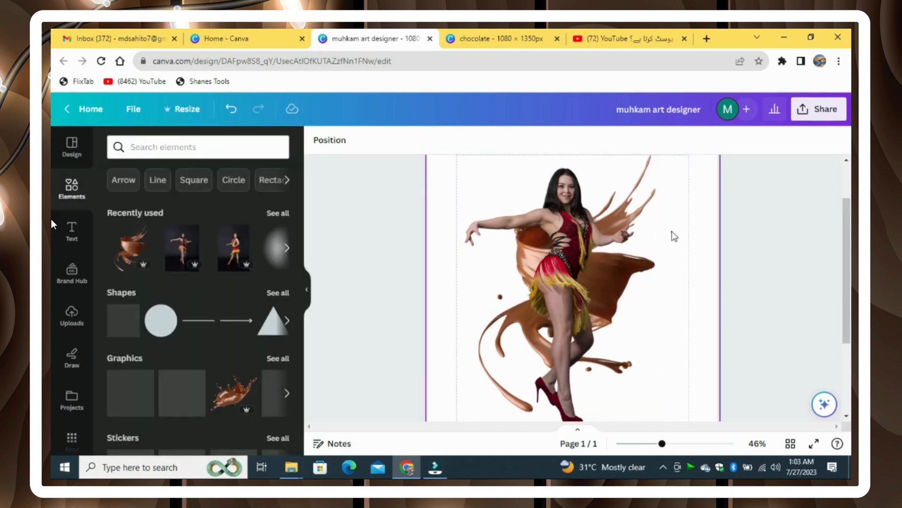
- Duplicate the rear chocolate splash in front of the dancer and align the copy exactly over the original
click(574, 235)
click(535, 141)
click(535, 239)
click(547, 187)
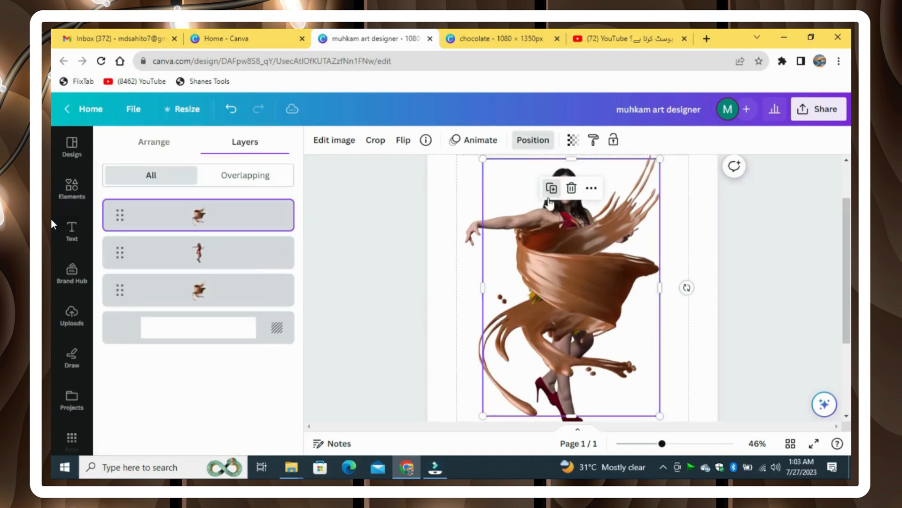
drag(582, 270, 584, 271)
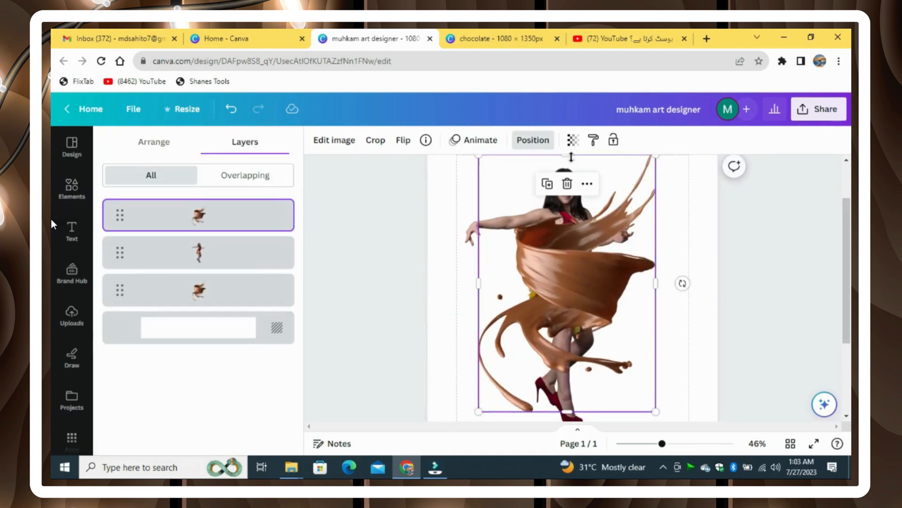
- Crop the front splash copy to the wide middle band that wraps around the dancer's waist
drag(568, 156, 567, 251)
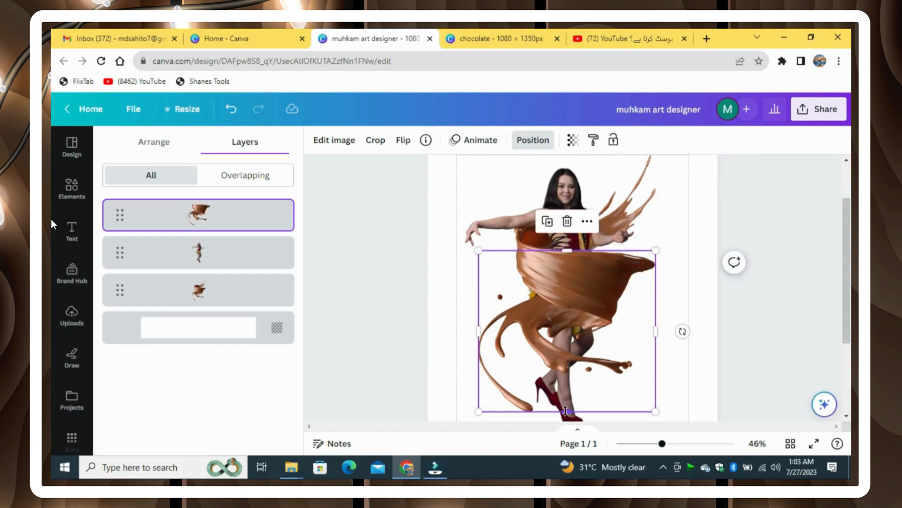
drag(566, 410, 615, 307)
click(700, 257)
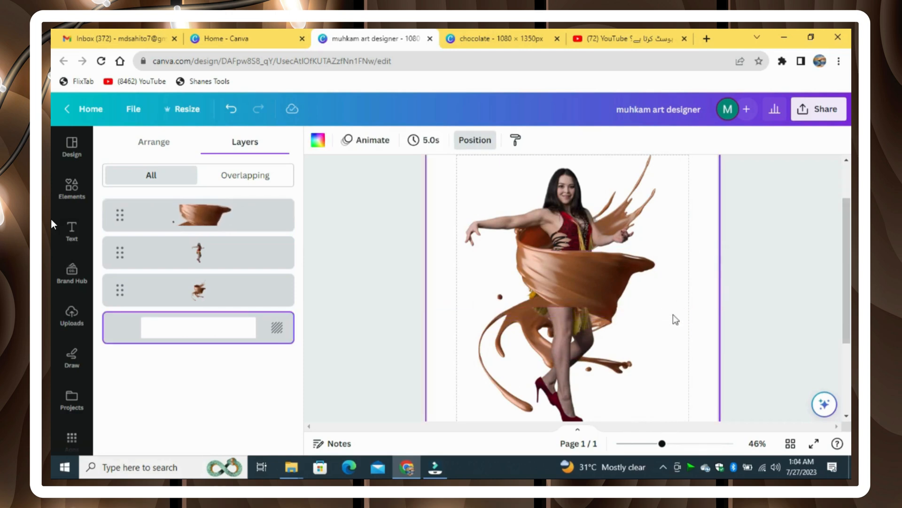
- Duplicate the cropped splash band and align the copy exactly over it
click(591, 279)
click(551, 225)
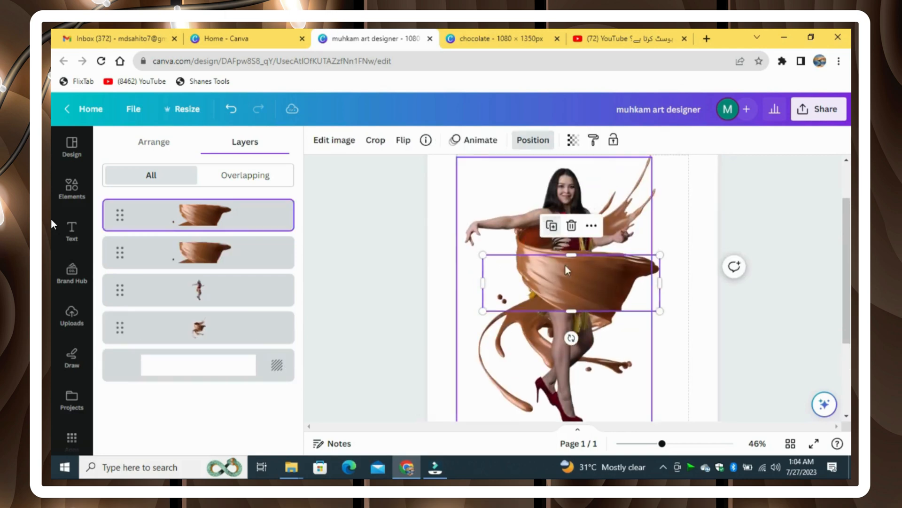
mouse_move(566, 266)
mouse_down()
mouse_move(570, 284)
mouse_move(565, 268)
mouse_up()
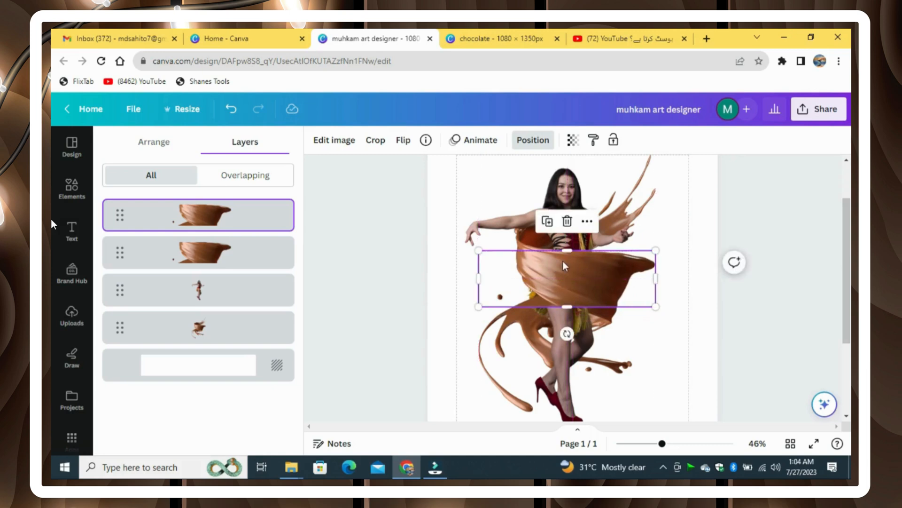
- Extend the new band copy's crop downward and trim its upper part, leaving only the lower swirl across the dancer's legs
drag(564, 306, 564, 412)
key(ctrl+z)
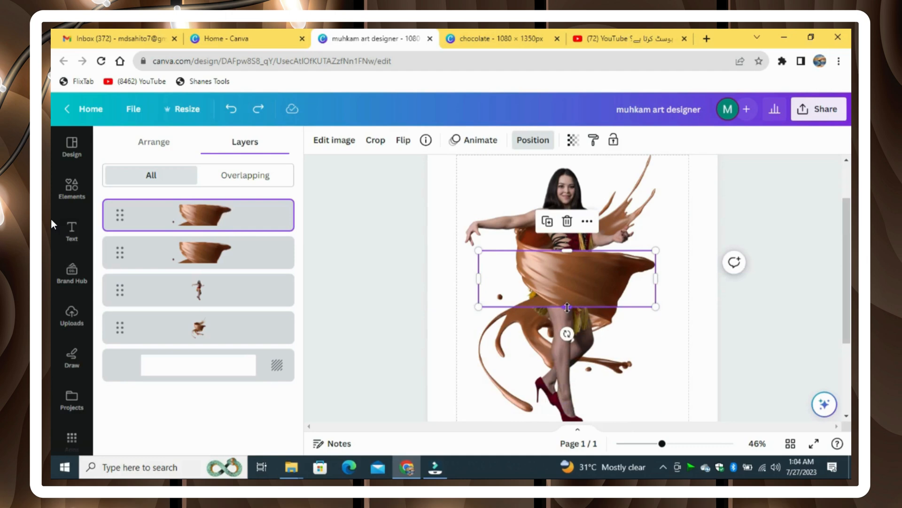
drag(567, 307, 570, 409)
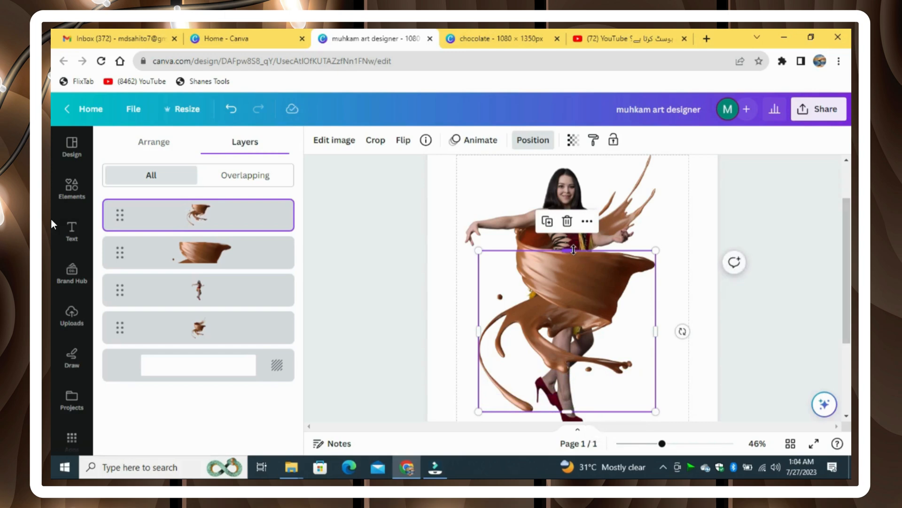
drag(573, 249, 580, 339)
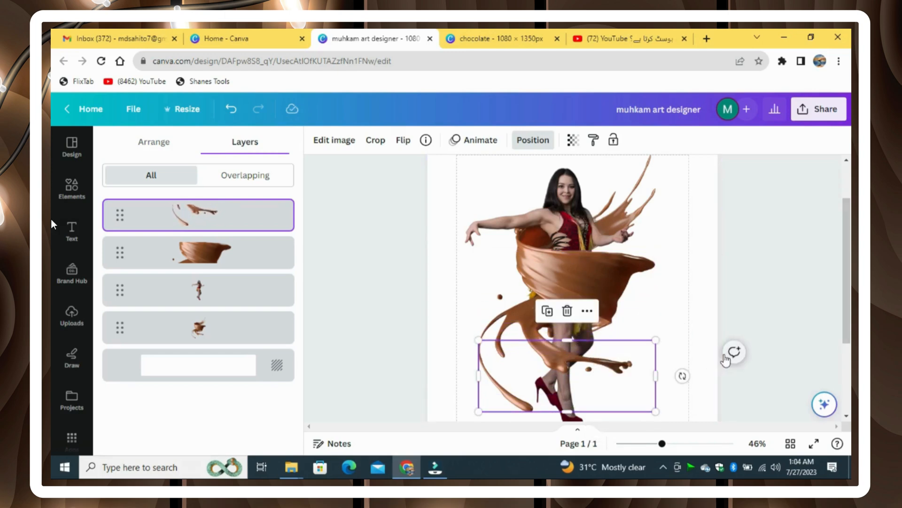
click(678, 302)
- Check the details of the "Chocolate Splashing isolated" graphic and add it to the page
click(252, 376)
click(251, 377)
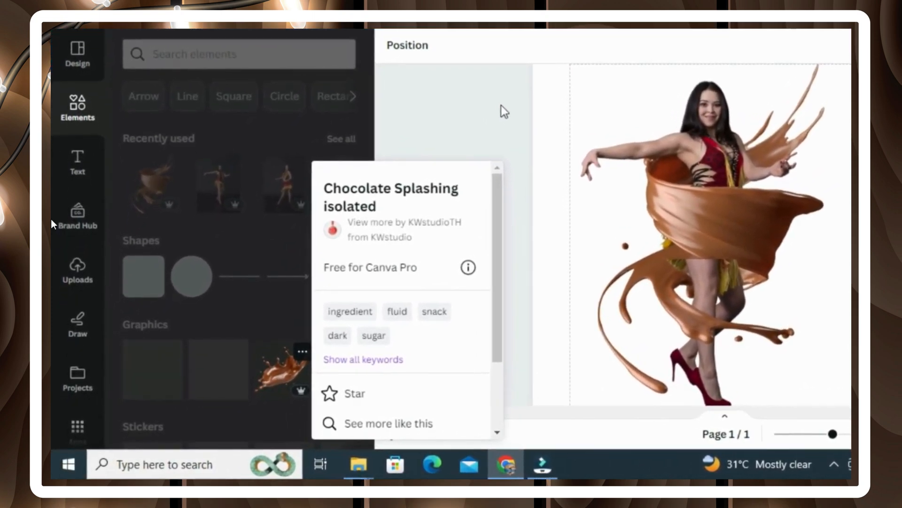
click(502, 105)
click(282, 371)
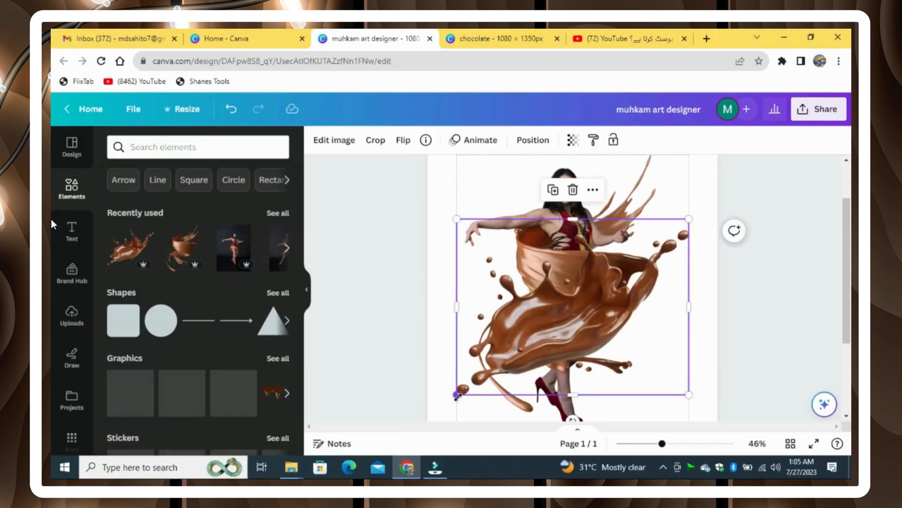
- Shrink the new splash, rotate it, and place it over the lower edge of the chocolate band at the dancer's thighs
drag(458, 396, 483, 382)
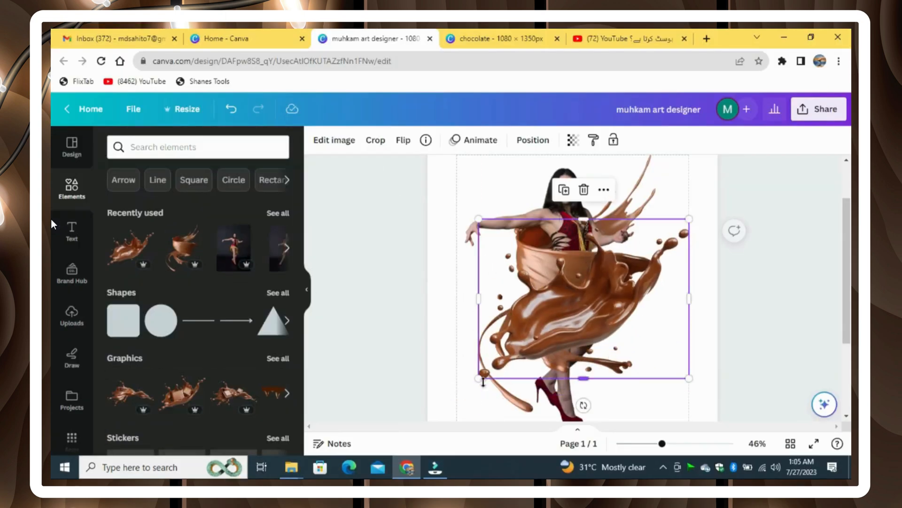
drag(688, 219, 568, 345)
drag(510, 358, 599, 302)
drag(603, 332, 564, 331)
drag(590, 298, 626, 292)
drag(563, 343, 556, 339)
drag(582, 306, 581, 309)
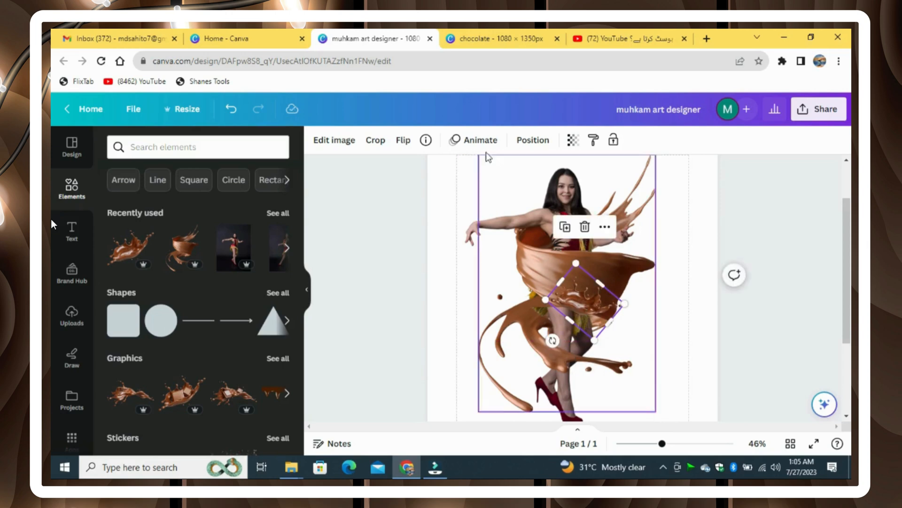
- Set the small rotated splash's Blur adjustment to about 15 to blend it with the chocolate band
click(324, 141)
click(198, 408)
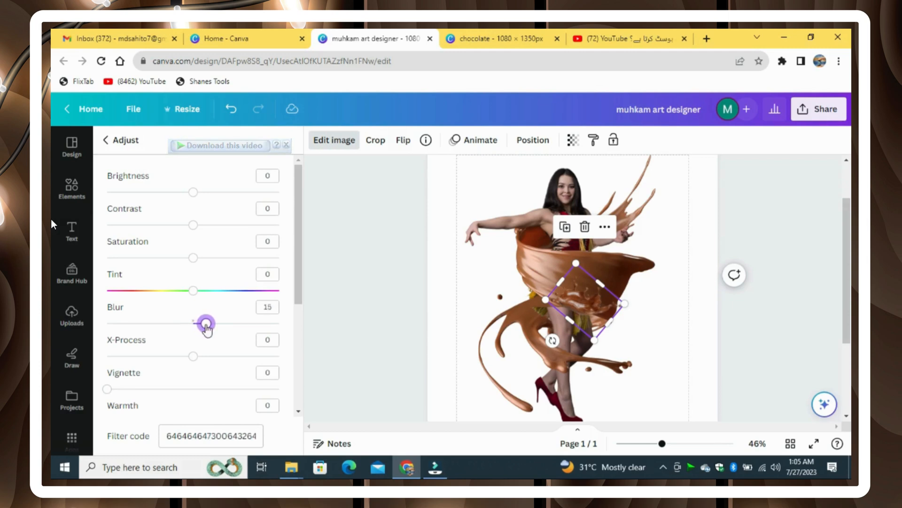
click(680, 321)
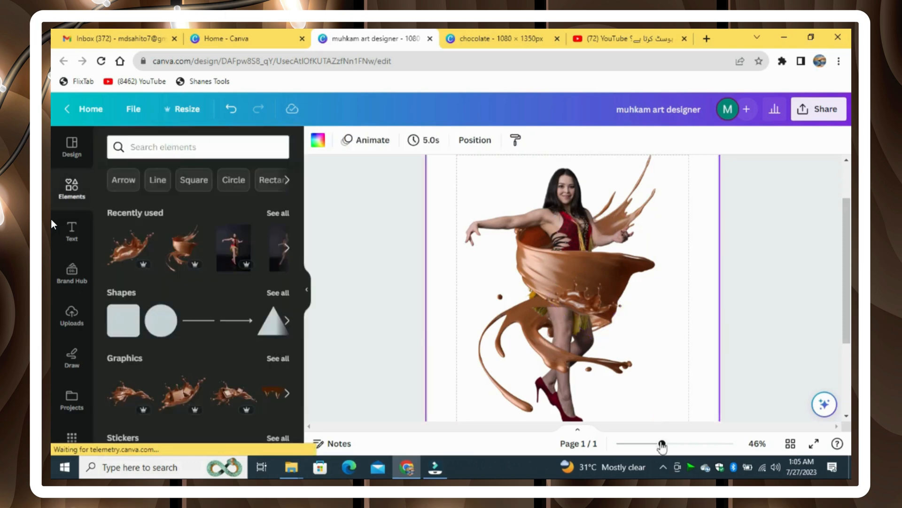
- Slightly enlarge the small rotated splash on the lower edge of the chocolate band
drag(662, 445, 676, 444)
click(591, 328)
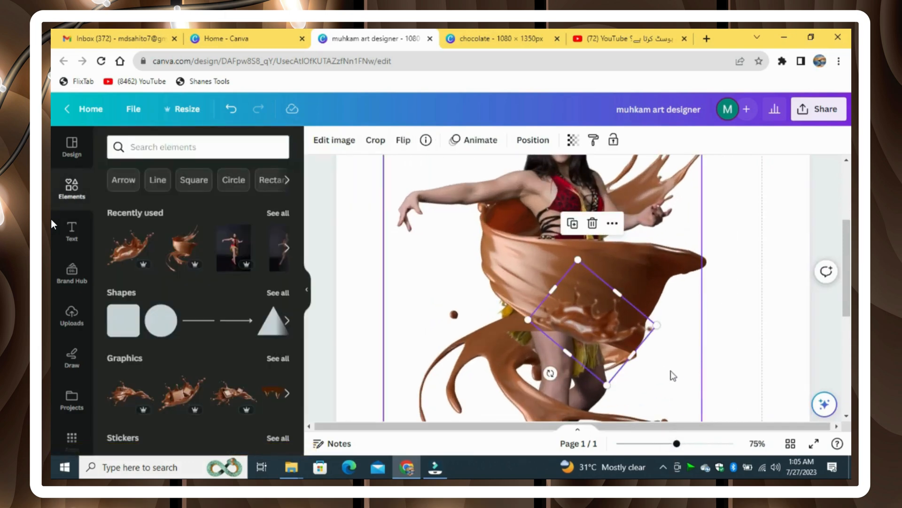
drag(653, 325, 660, 325)
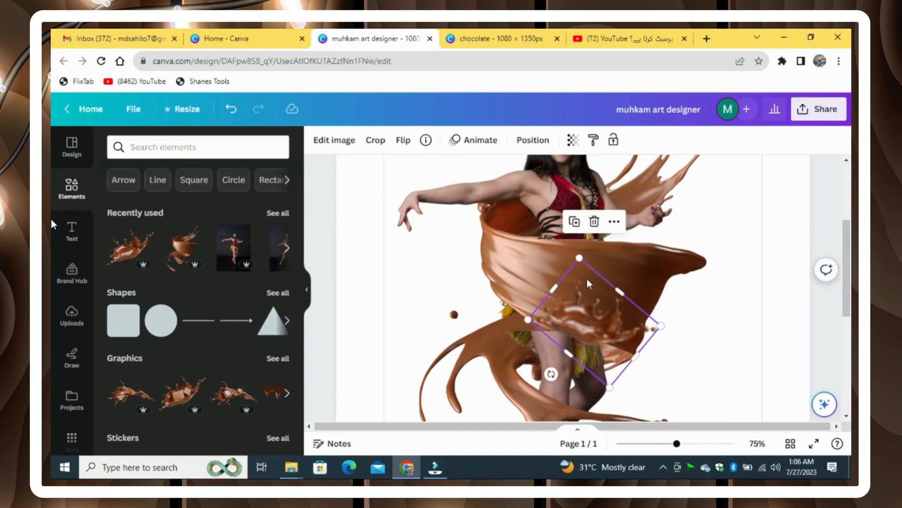
- Resize the small rotated splash and shift it along the chocolate band's lower edge to cover the seam at the dancer's thighs
drag(581, 258, 581, 267)
drag(579, 306, 514, 312)
click(743, 298)
click(531, 328)
click(572, 322)
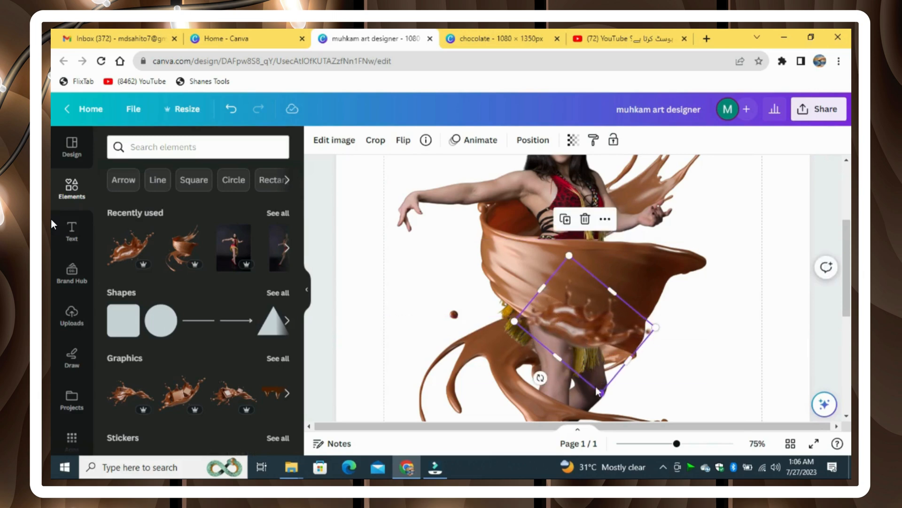
drag(596, 389, 592, 382)
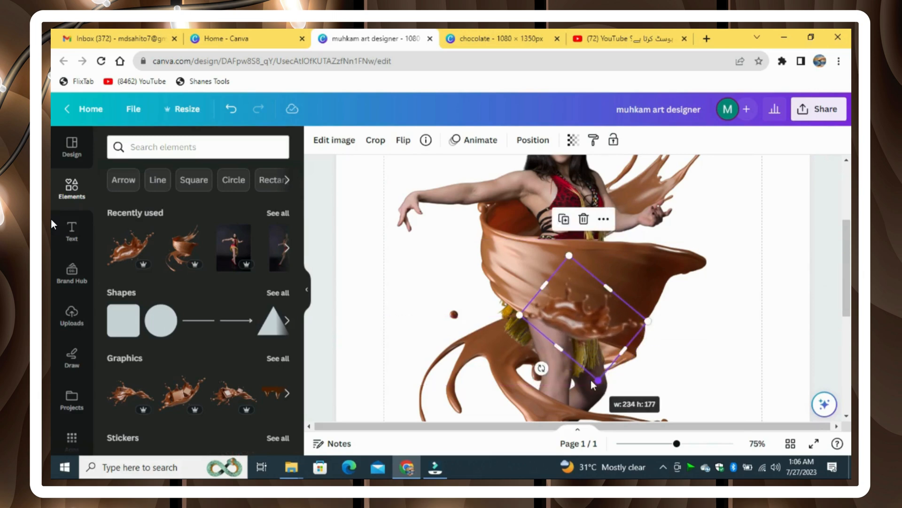
drag(623, 351, 650, 325)
click(698, 311)
click(632, 323)
click(691, 325)
- Check the details of the "splash of chocolate or Cocoa" graphic and add it to the page
drag(677, 444, 654, 454)
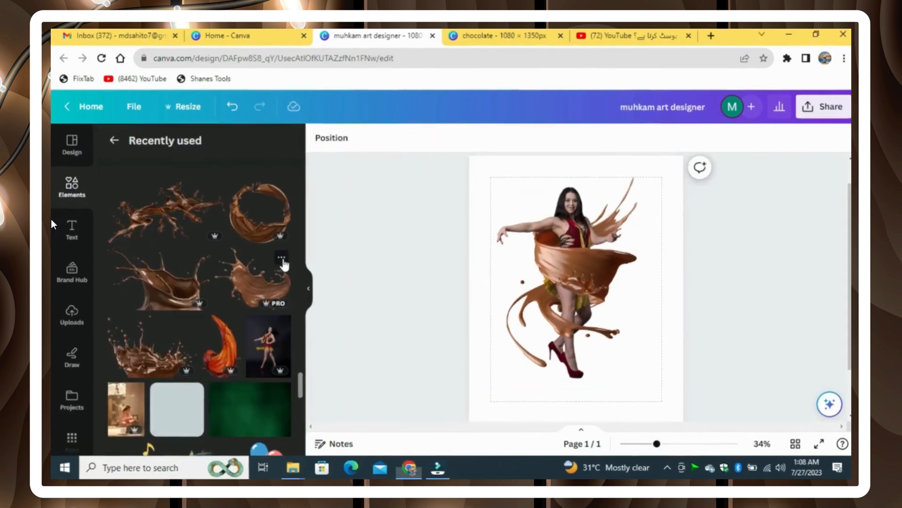
click(281, 259)
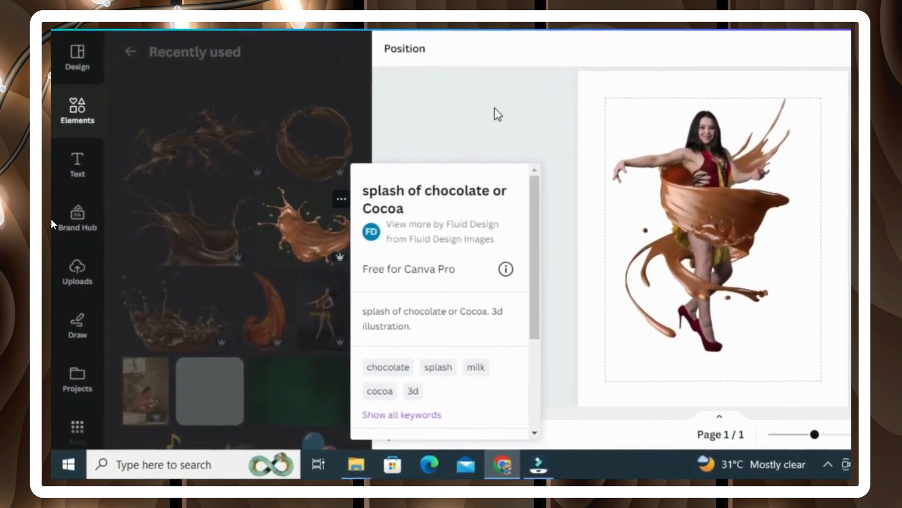
click(488, 114)
click(249, 292)
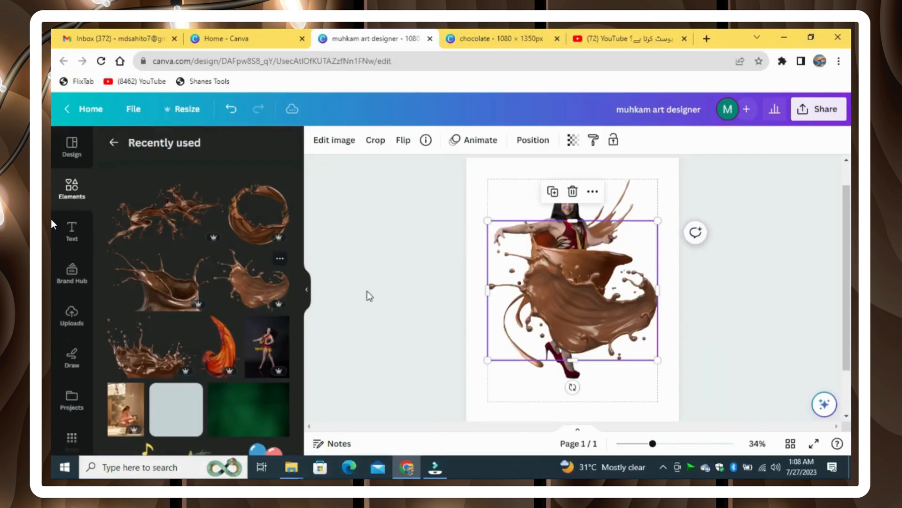
- Flip the new splash horizontally, rotate it counterclockwise, and move it beside the dancer's head and raised hand
click(403, 140)
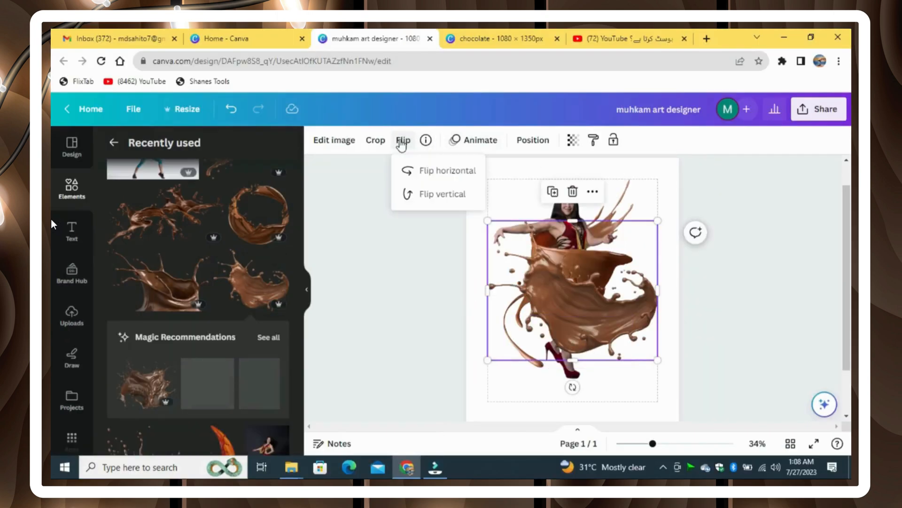
click(437, 170)
drag(572, 387, 620, 374)
drag(534, 394, 549, 356)
drag(553, 309, 609, 234)
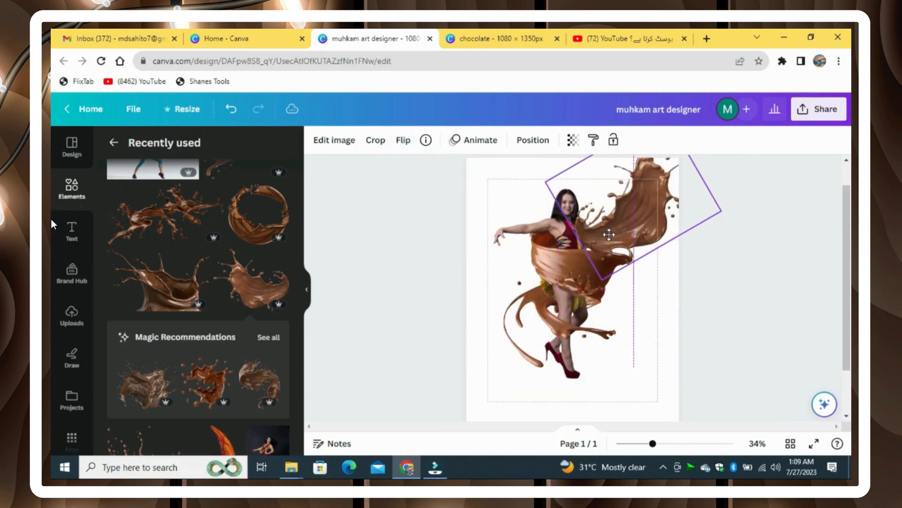
- Shrink the flipped splash to about 548 × 450 px, rotate it to about -38°, and place it against the dancer's hand
scroll(728, 269, up, 1)
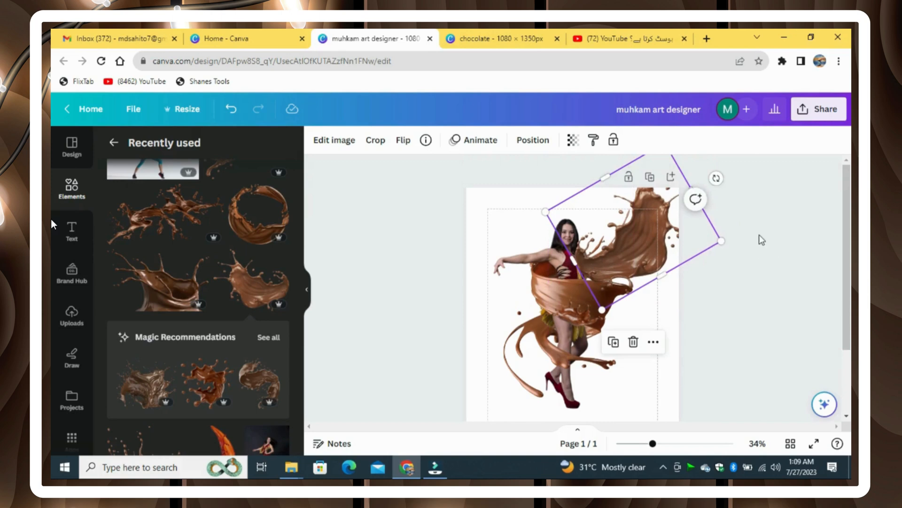
drag(721, 241, 706, 238)
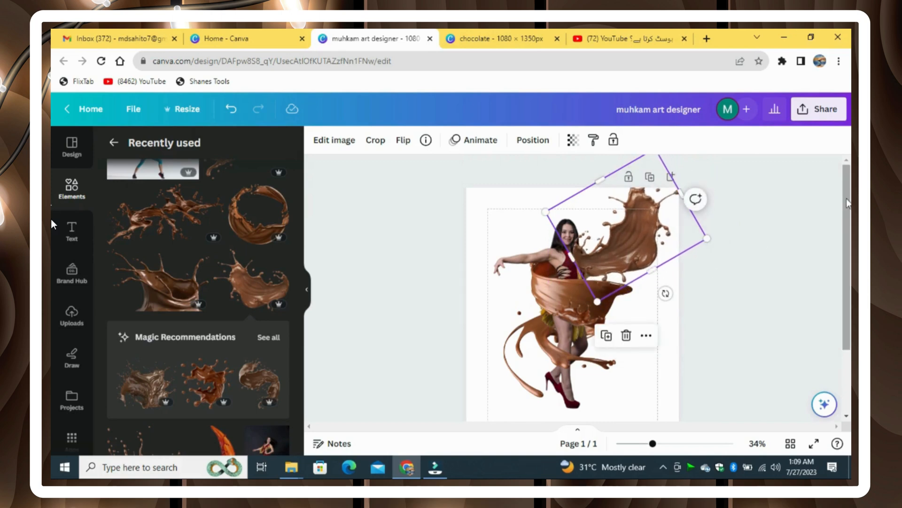
drag(597, 301, 603, 279)
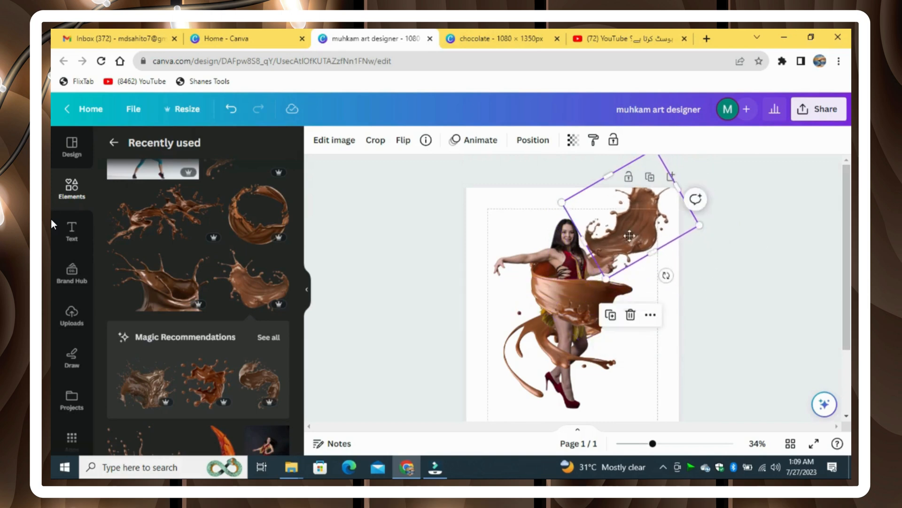
drag(629, 236, 633, 242)
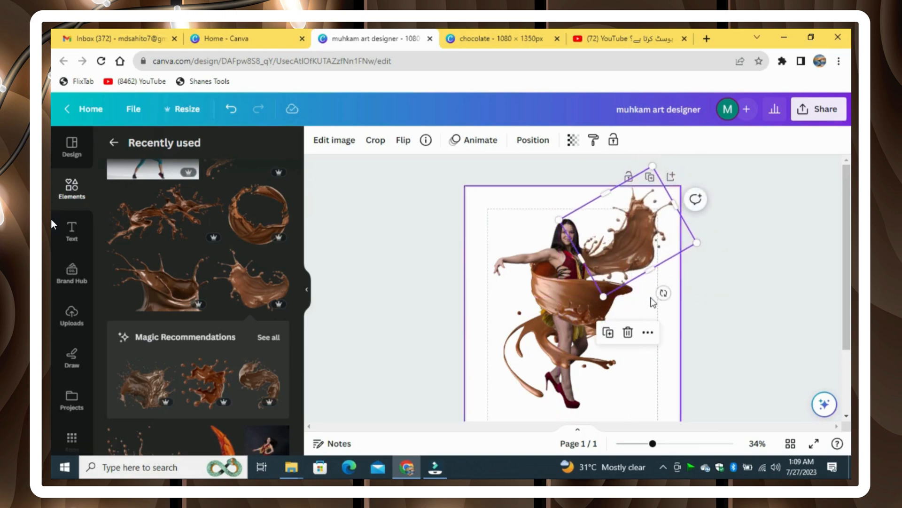
drag(695, 195, 673, 288)
drag(649, 251, 635, 246)
- Send the flipped splash to the back so it sits behind the dancer
click(538, 143)
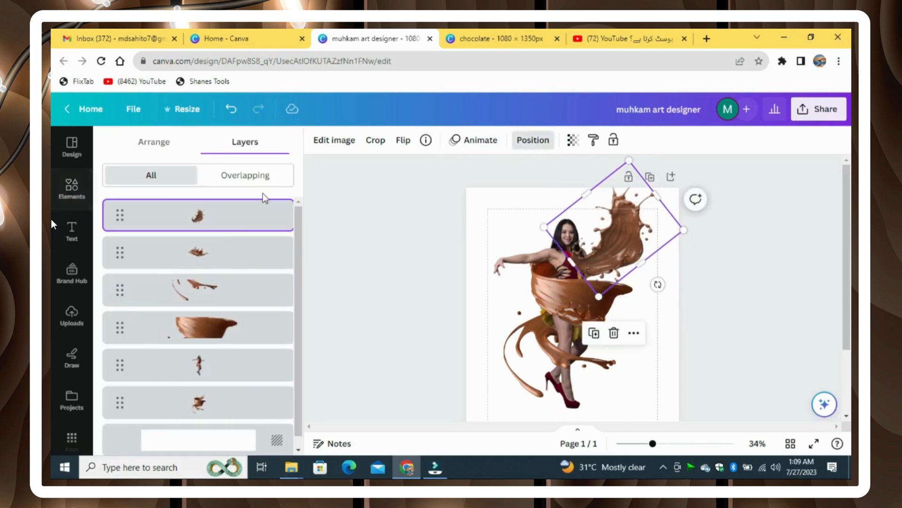
click(163, 141)
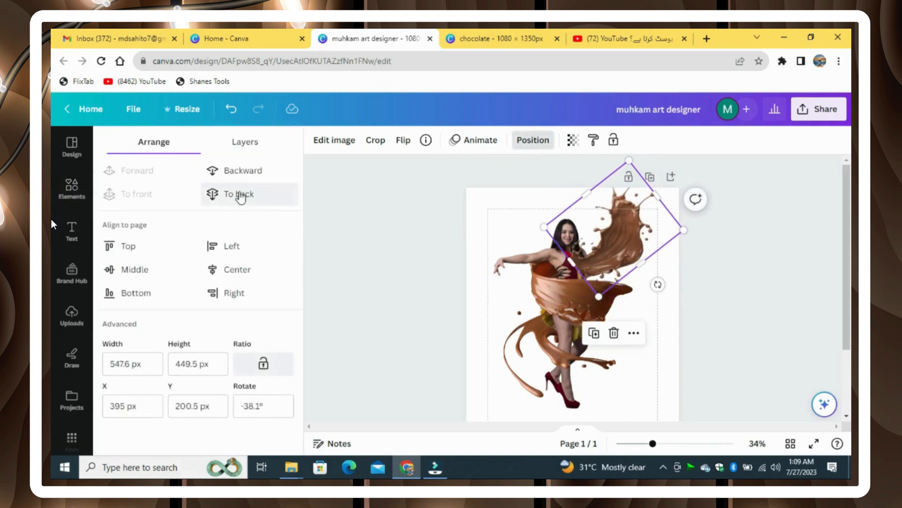
click(239, 193)
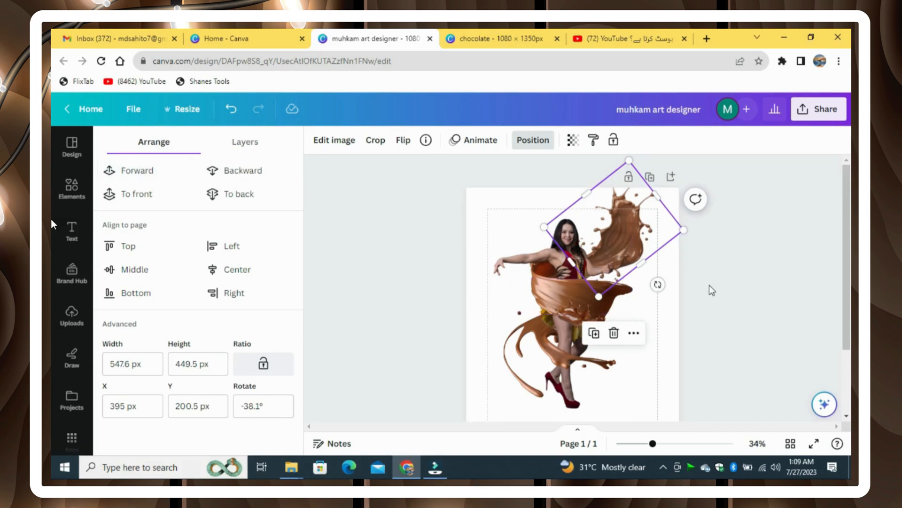
click(675, 330)
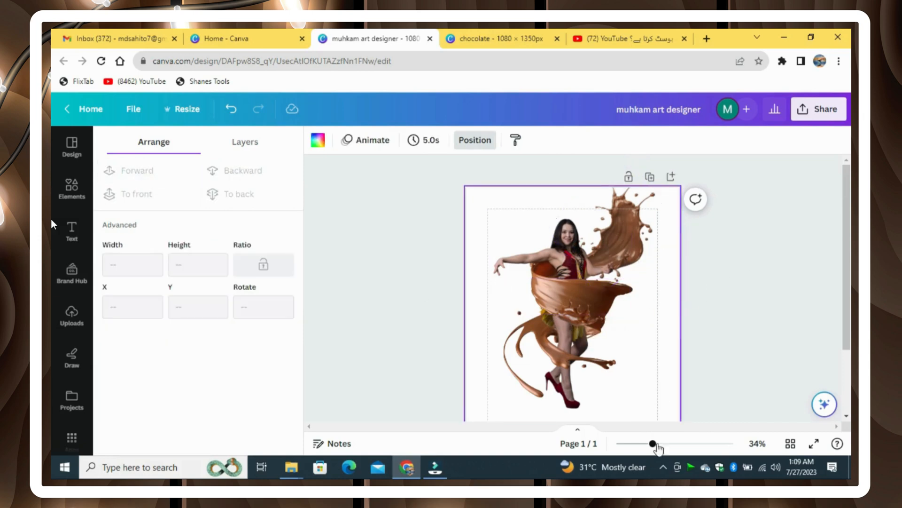
- Check the details of the recently used image of chocolate pouring into a puddle and add it to the page
drag(656, 444, 655, 468)
drag(514, 235, 611, 329)
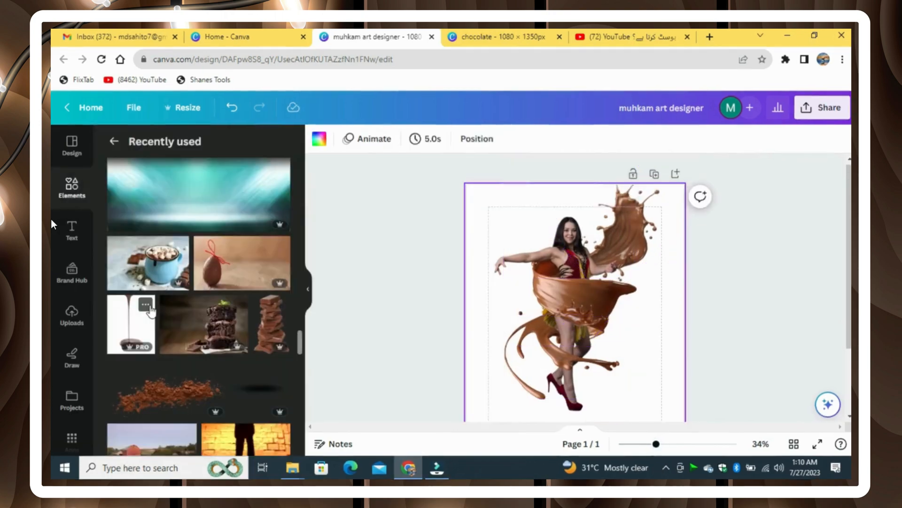
click(145, 305)
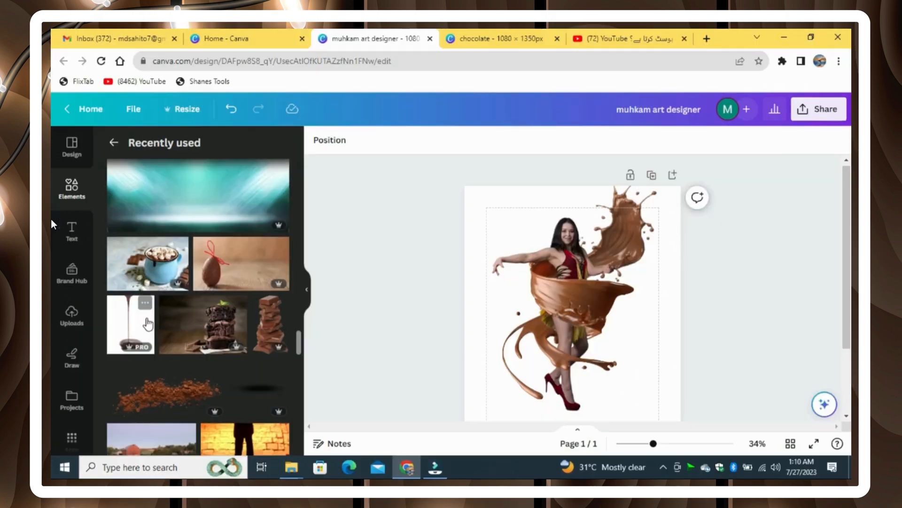
click(190, 271)
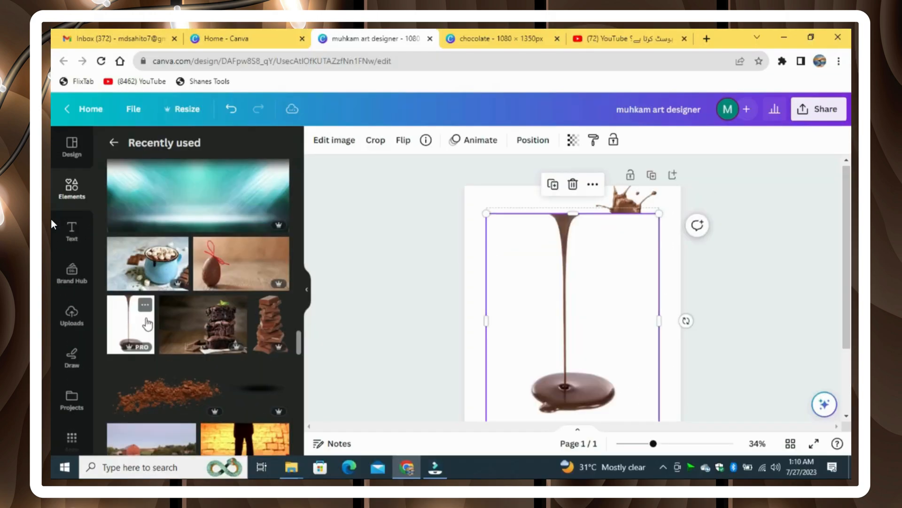
- Remove the background of the pouring chocolate image and send it to the back
click(332, 140)
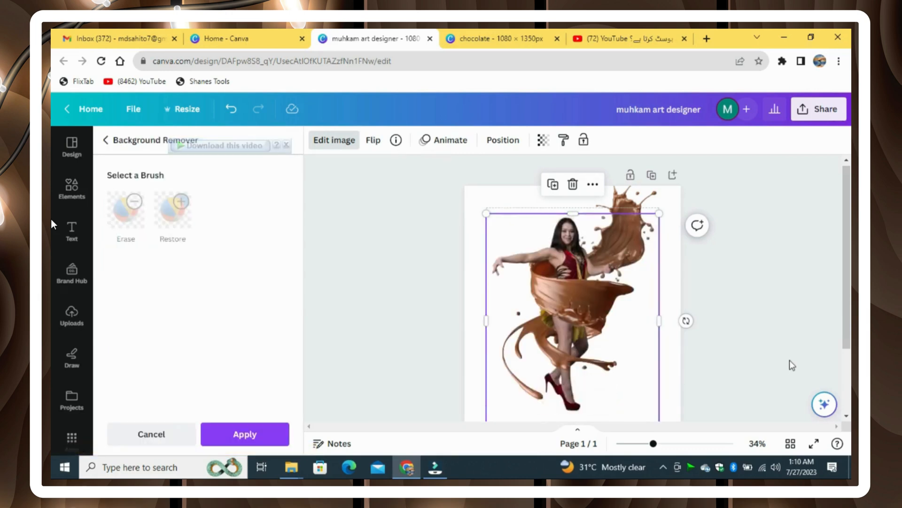
click(241, 436)
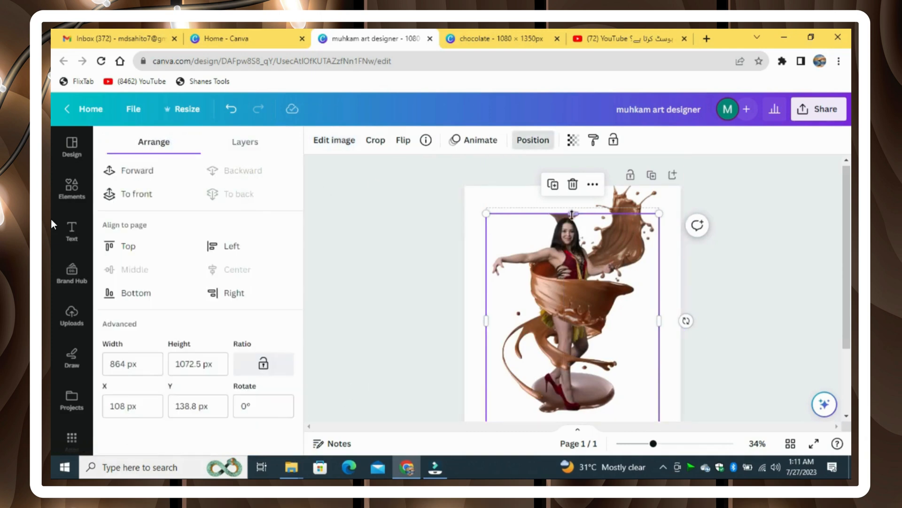
- Crop the pouring chocolate image down to its puddle and enlarge it to about 1103 px wide beneath the dancer's feet
drag(571, 214, 573, 357)
scroll(846, 336, down, 1)
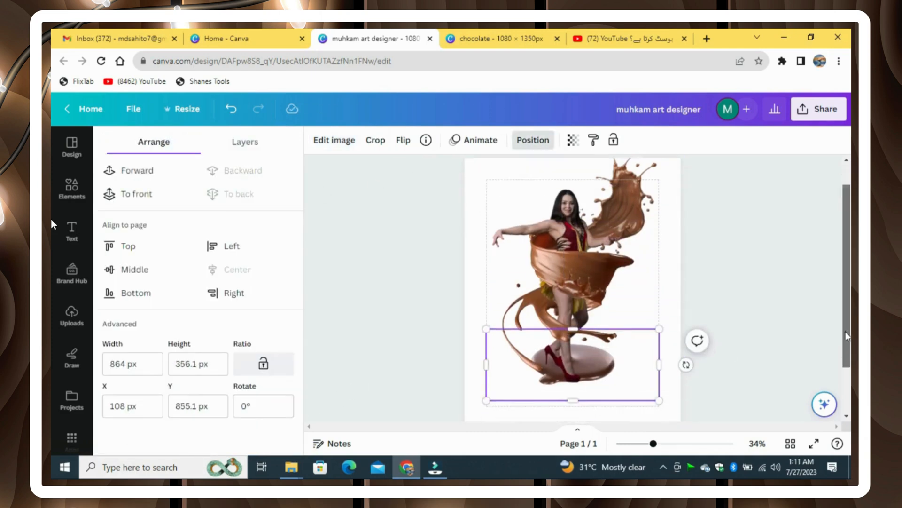
scroll(846, 336, down, 1)
drag(659, 374, 685, 383)
drag(485, 382, 466, 396)
drag(610, 380, 615, 386)
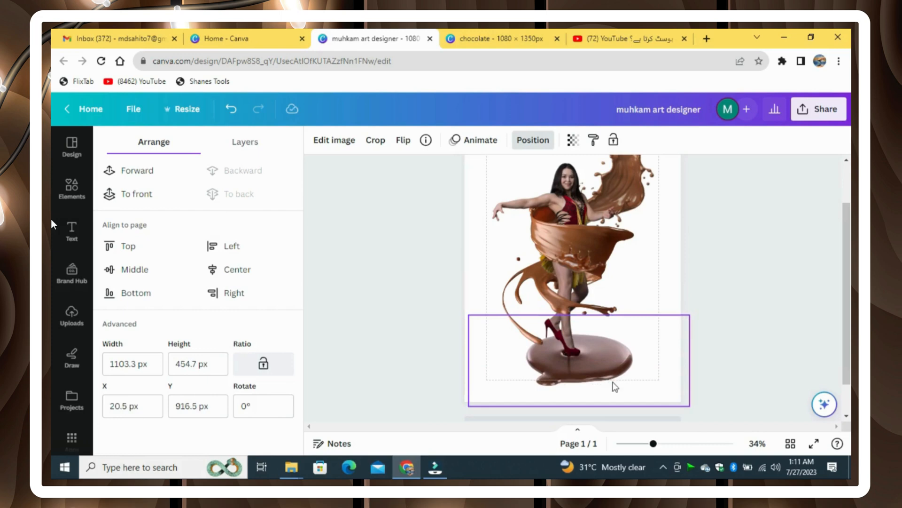
- Crop the puddle image to about 390 px high and group it with the dancer and splashes
mouse_move(583, 315)
mouse_down()
mouse_move(584, 334)
mouse_move(584, 313)
mouse_move(585, 324)
mouse_up()
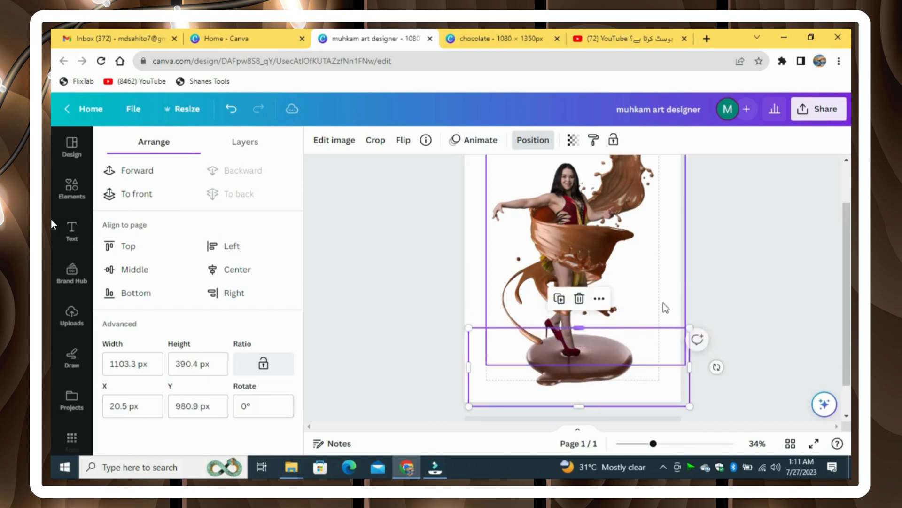
click(677, 284)
click(670, 399)
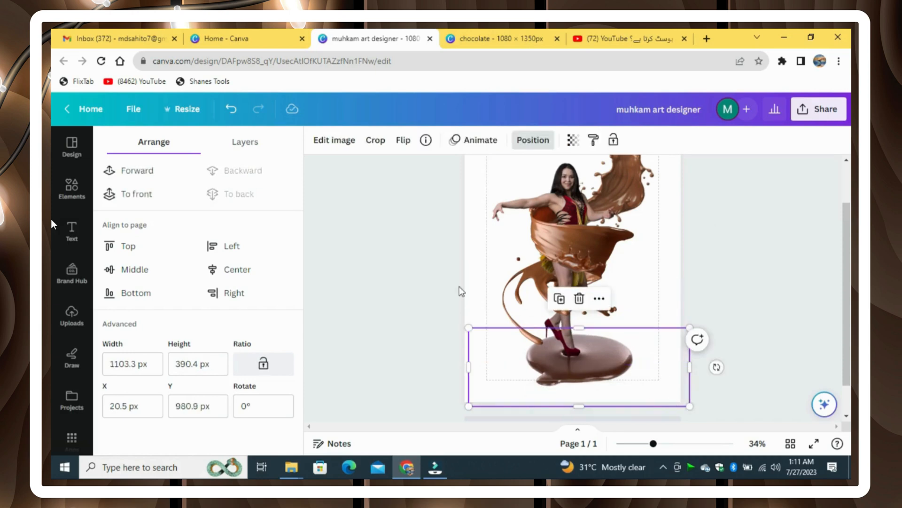
drag(689, 367, 549, 328)
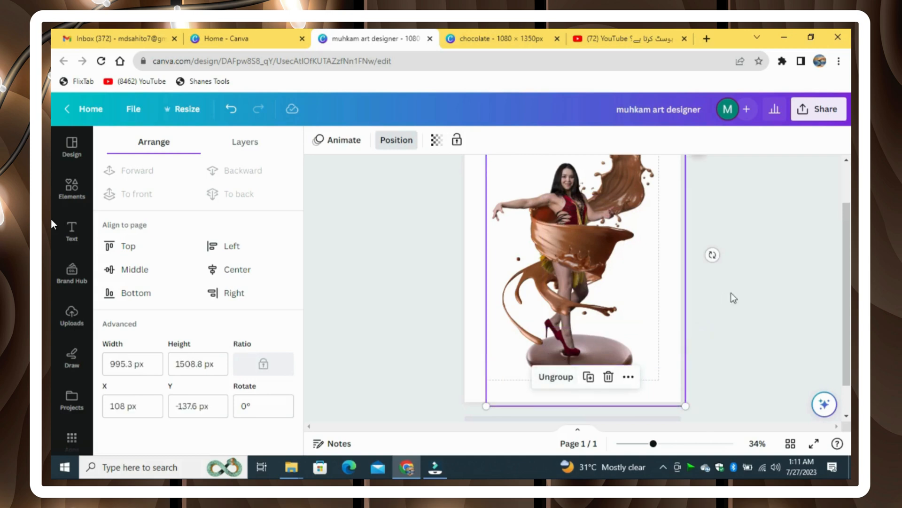
- Download the design as a PNG with a transparent background at size 3.125
scroll(734, 280, up, 2)
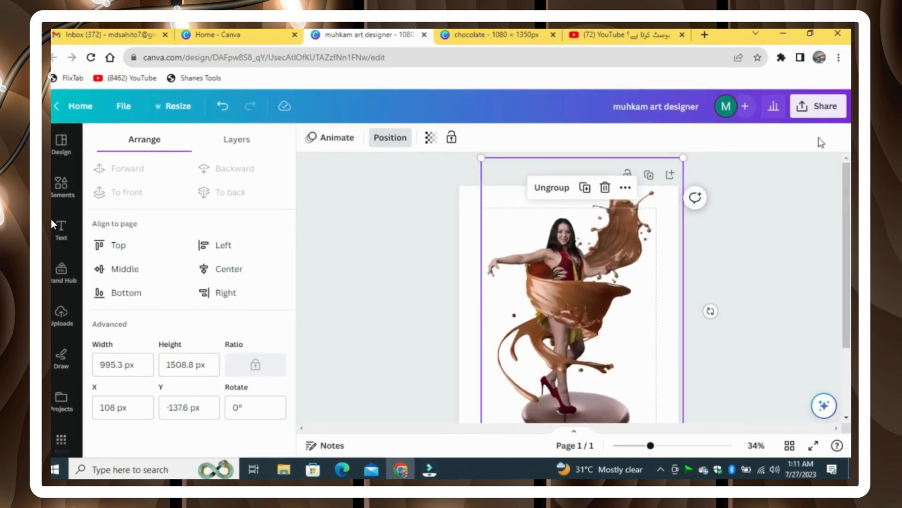
click(818, 106)
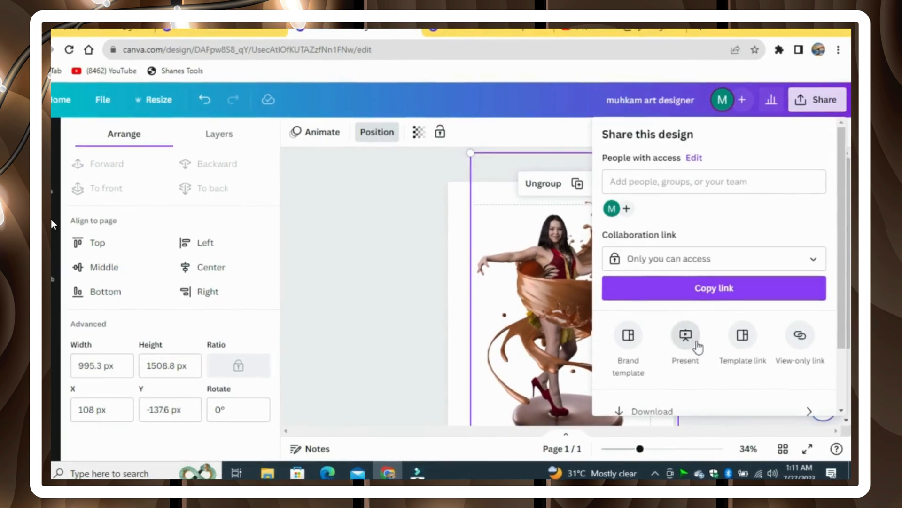
scroll(697, 343, down, 3)
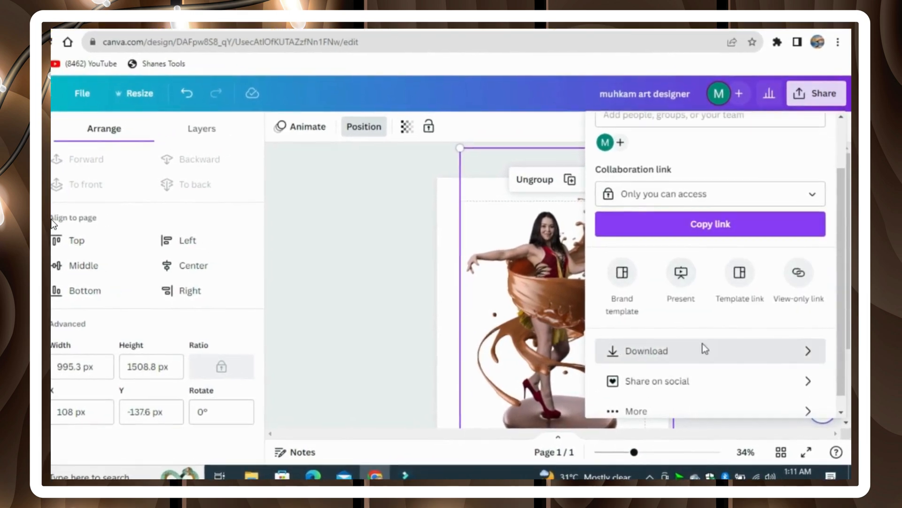
click(705, 349)
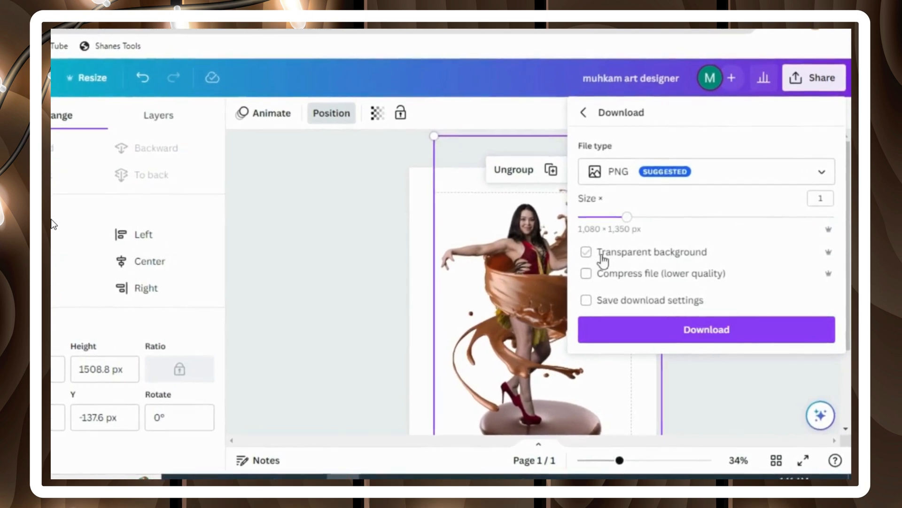
click(603, 258)
drag(627, 216, 840, 230)
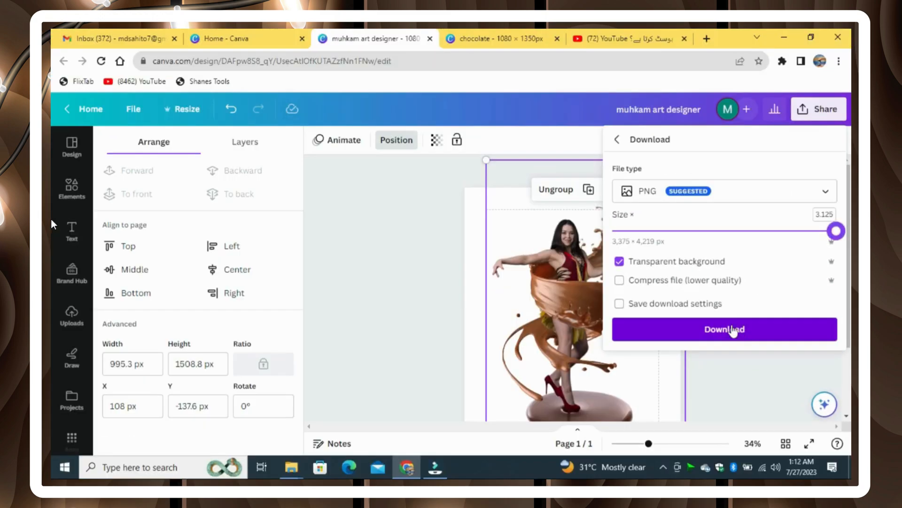
click(733, 330)
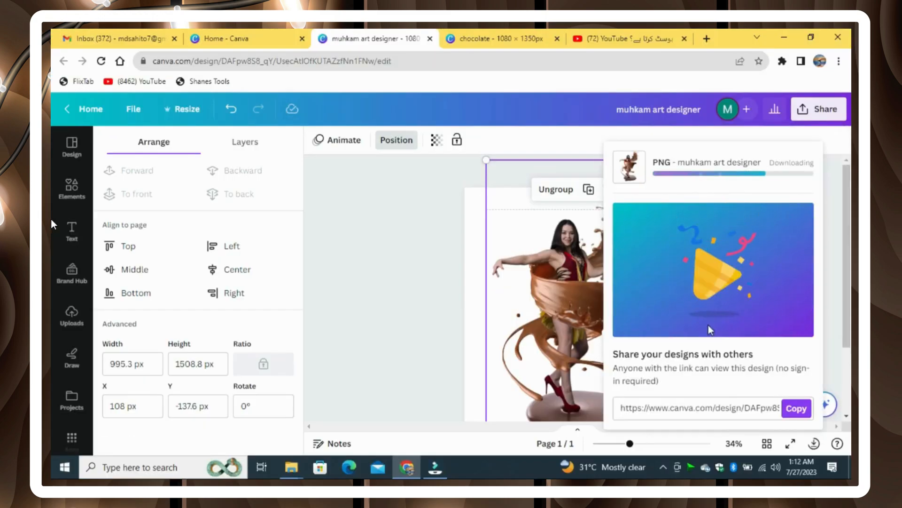
key(Return)
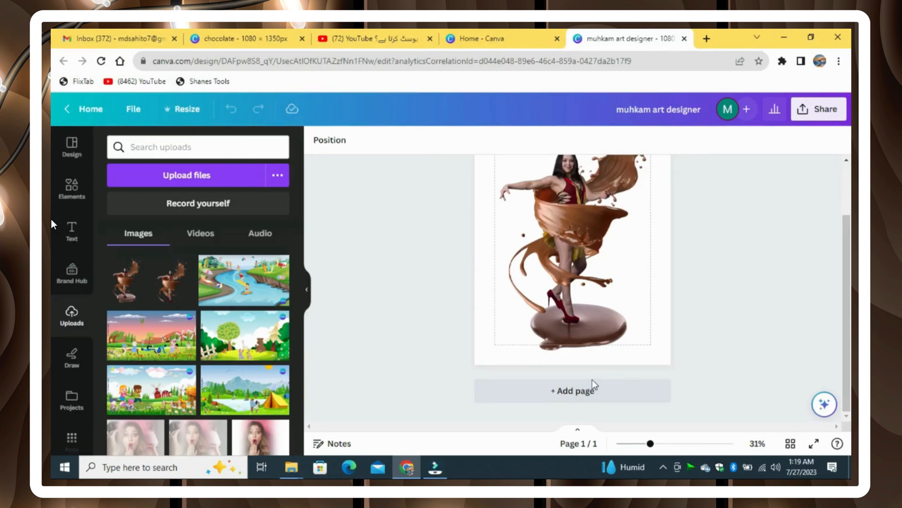
- Add a second page and place the uploaded transparent dancer composite with the chocolate puddle on it
click(592, 381)
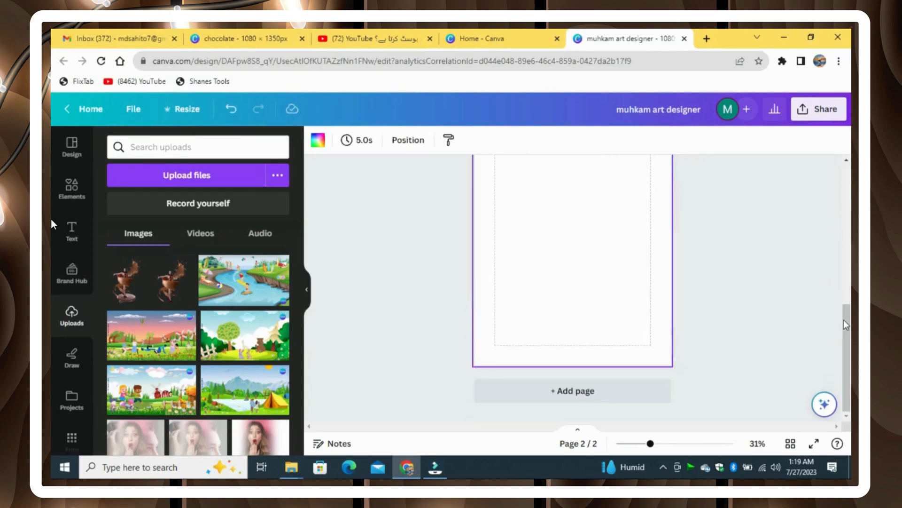
drag(846, 315, 845, 295)
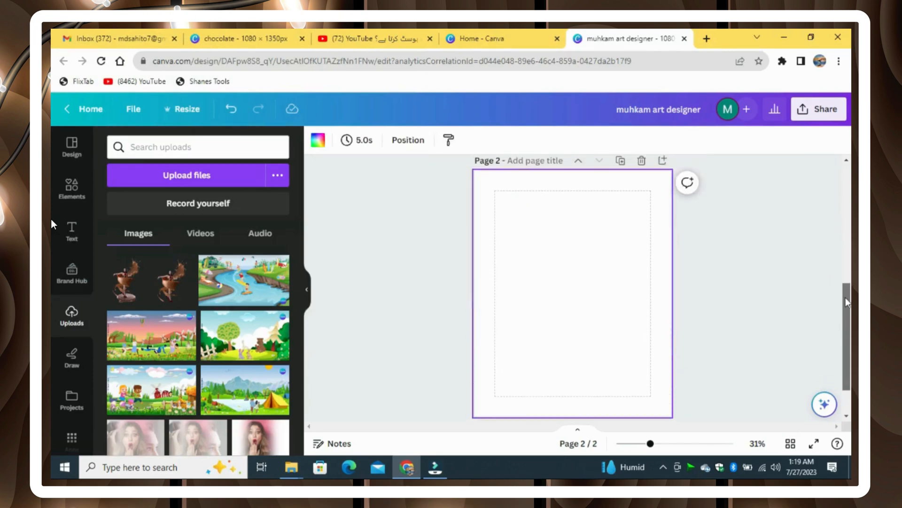
click(119, 267)
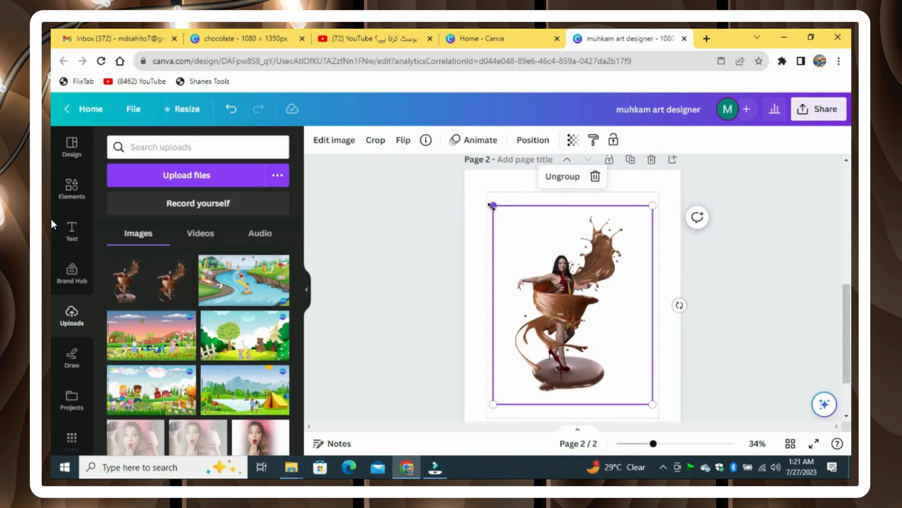
- Enlarge the dancer composite to nearly fill page 2 and apply a Drop shadow to it
drag(492, 205, 482, 192)
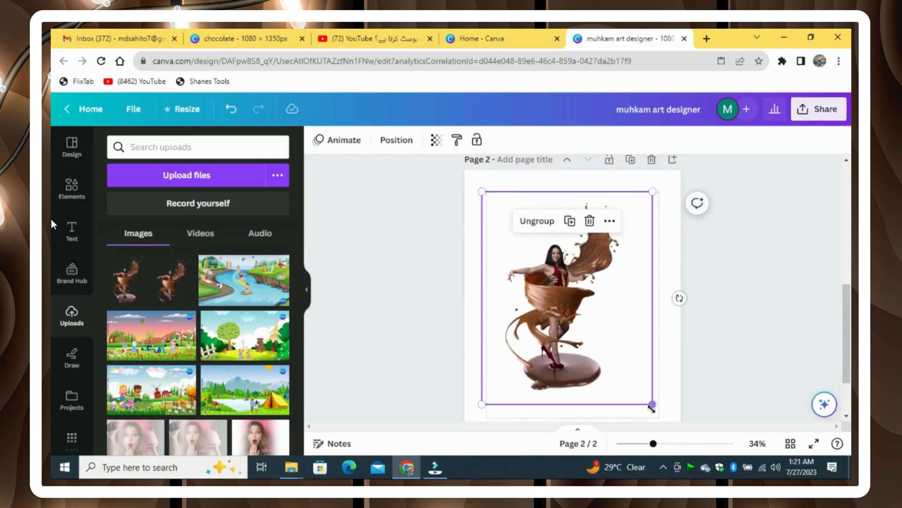
drag(652, 404, 682, 434)
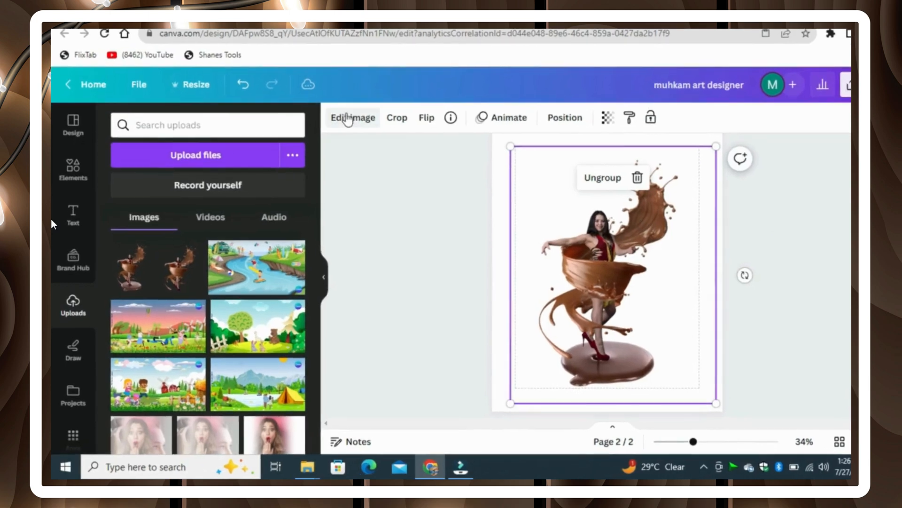
click(349, 118)
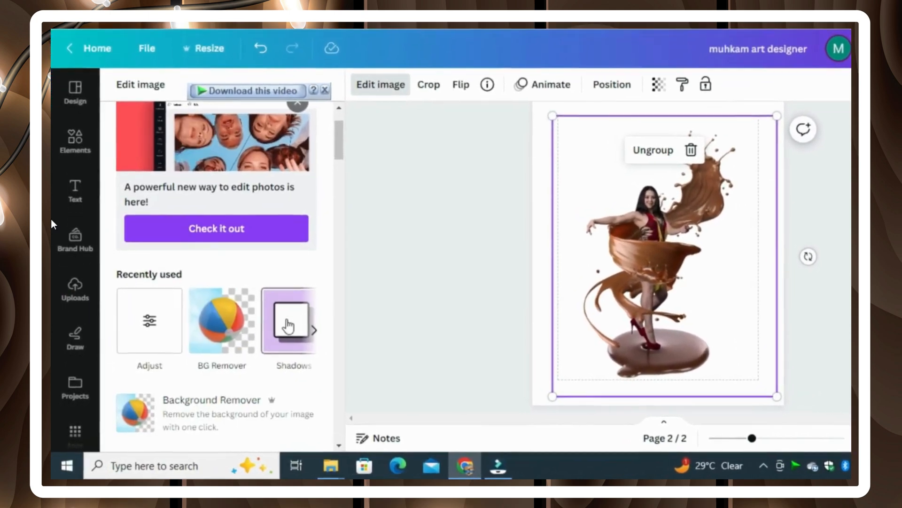
click(288, 325)
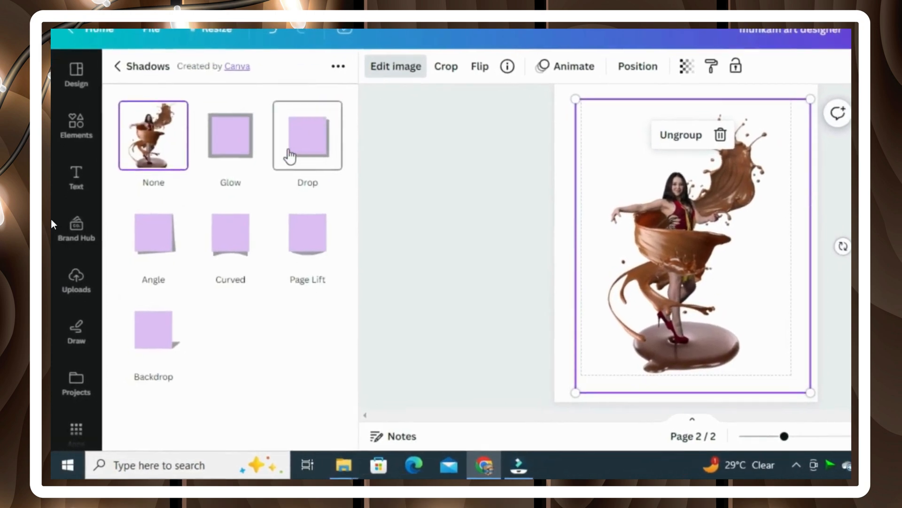
click(289, 155)
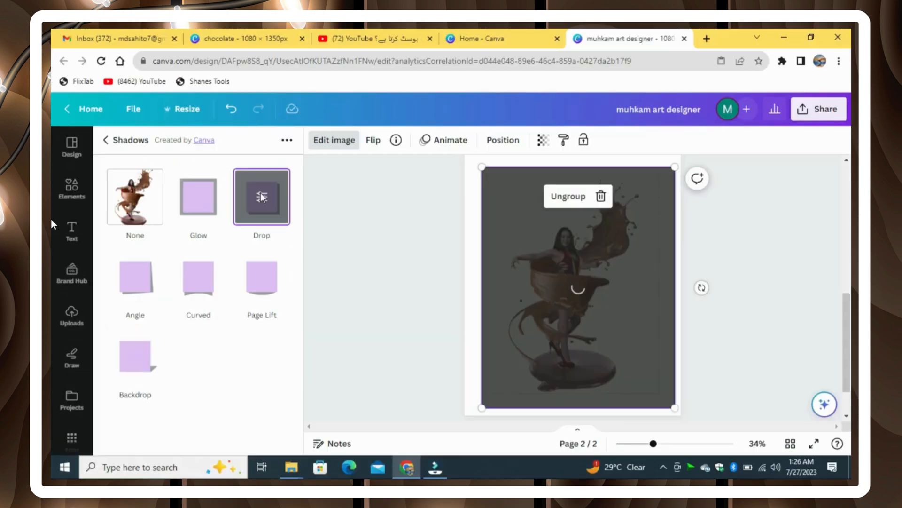
click(262, 196)
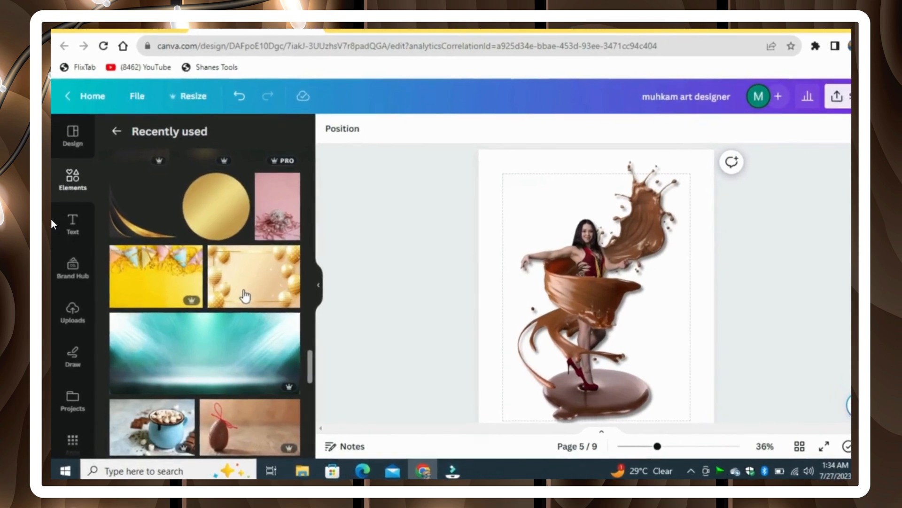
- Add the recently used pink disco-ball photo to page 5 and set it as the page background
click(290, 182)
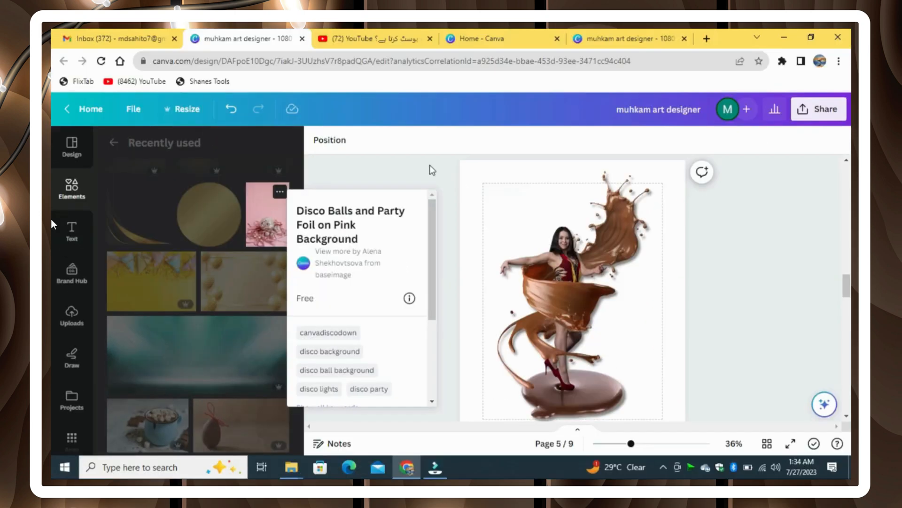
click(429, 165)
click(267, 216)
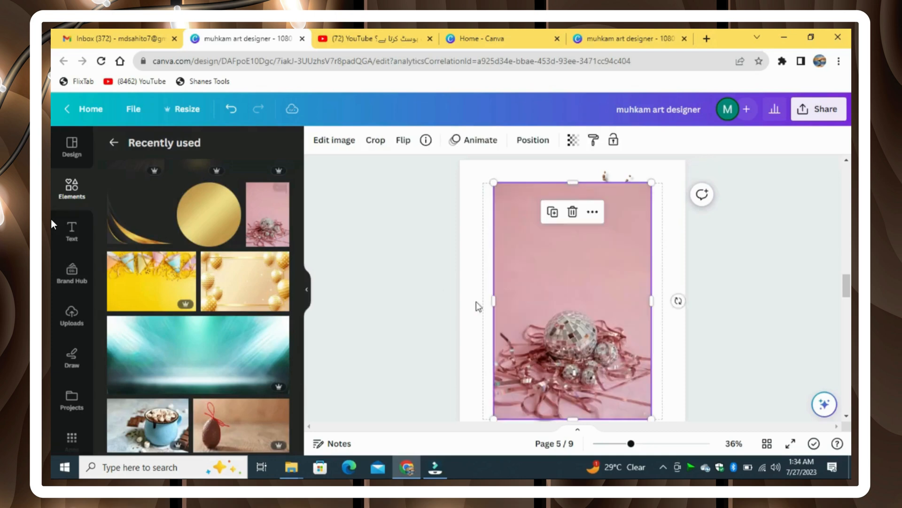
right_click(591, 303)
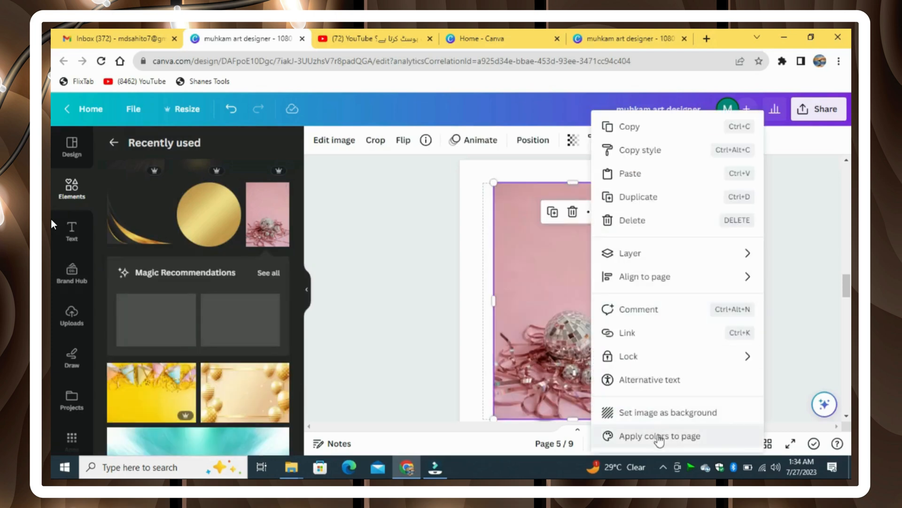
click(660, 413)
- Enlarge and reposition the background photo within its crop so only its plain pink area covers the page
double_click(634, 299)
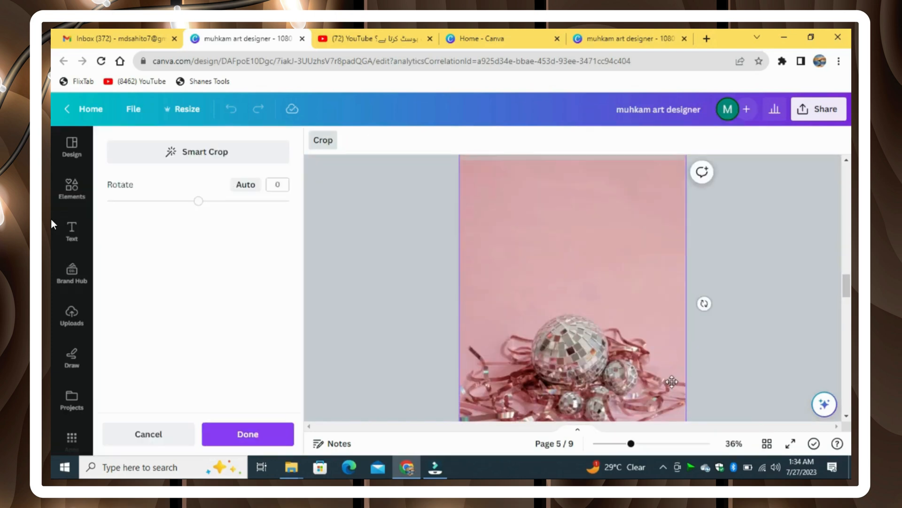
scroll(843, 295, down, 4)
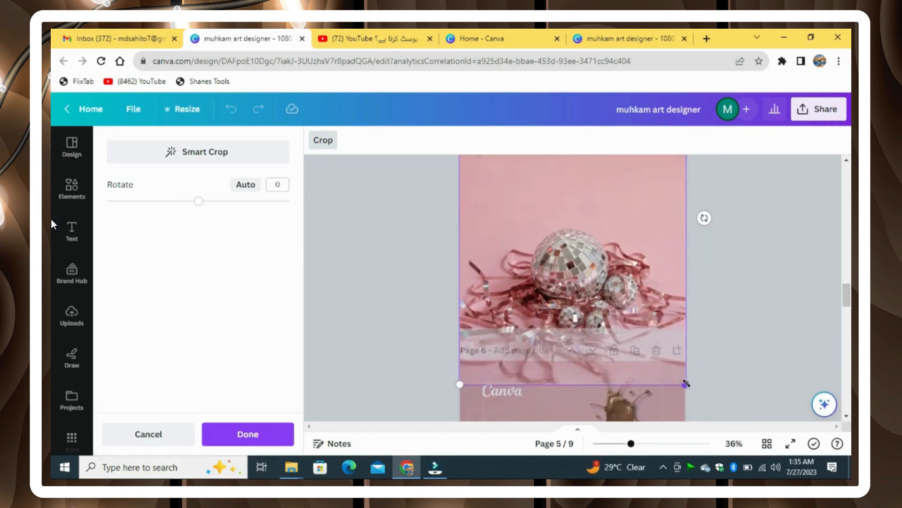
drag(687, 383, 753, 472)
drag(535, 303, 496, 298)
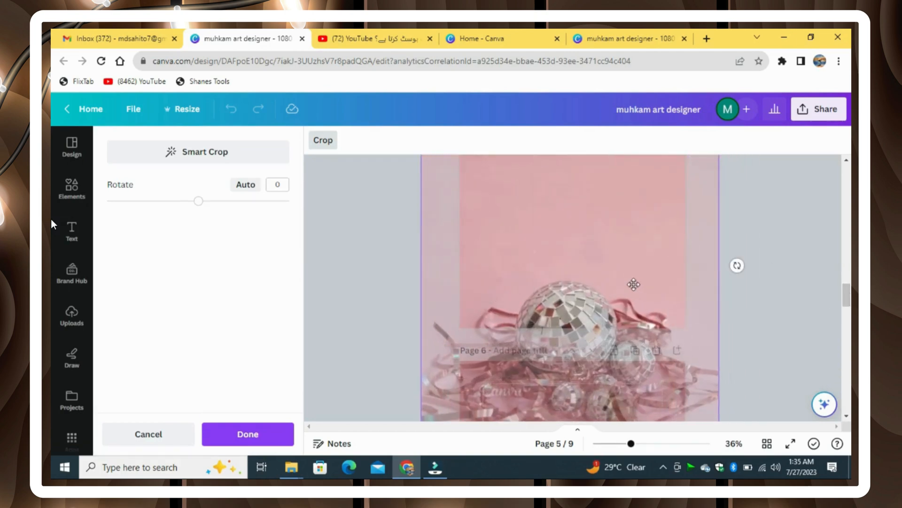
scroll(633, 285, up, 4)
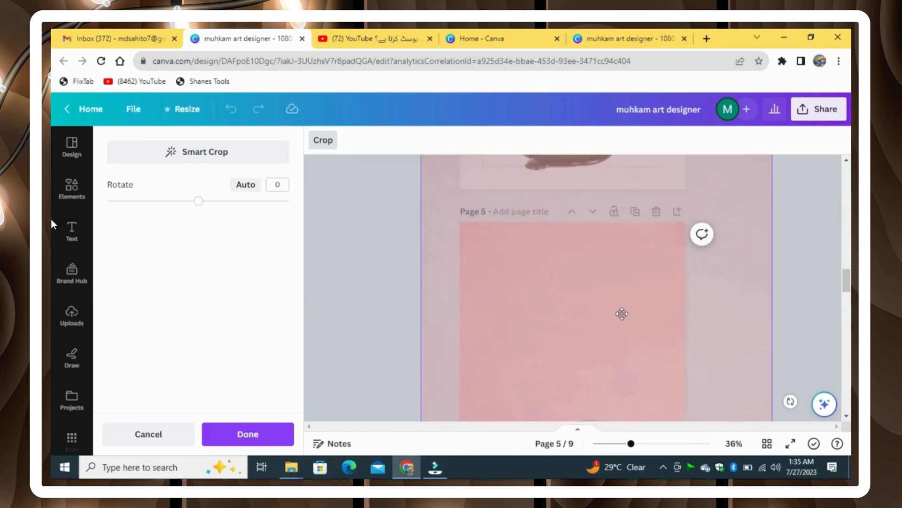
drag(622, 314, 606, 407)
scroll(680, 357, down, 2)
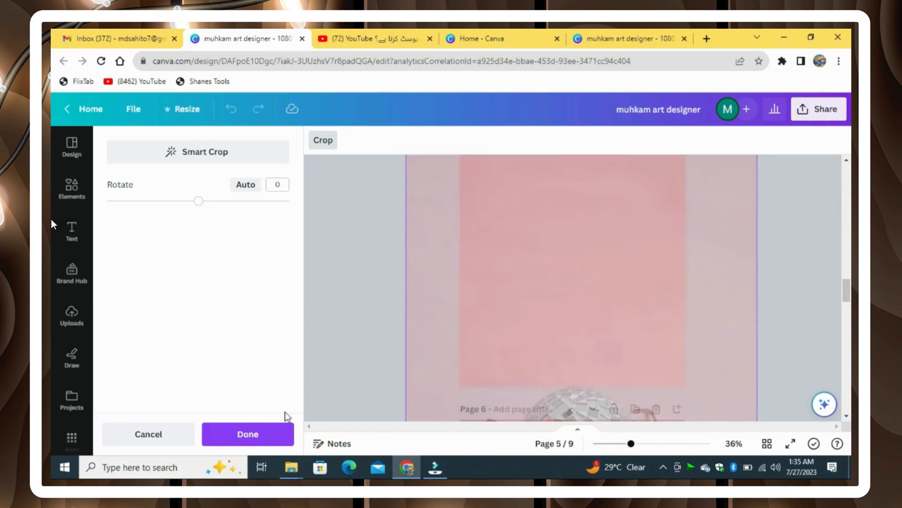
click(242, 432)
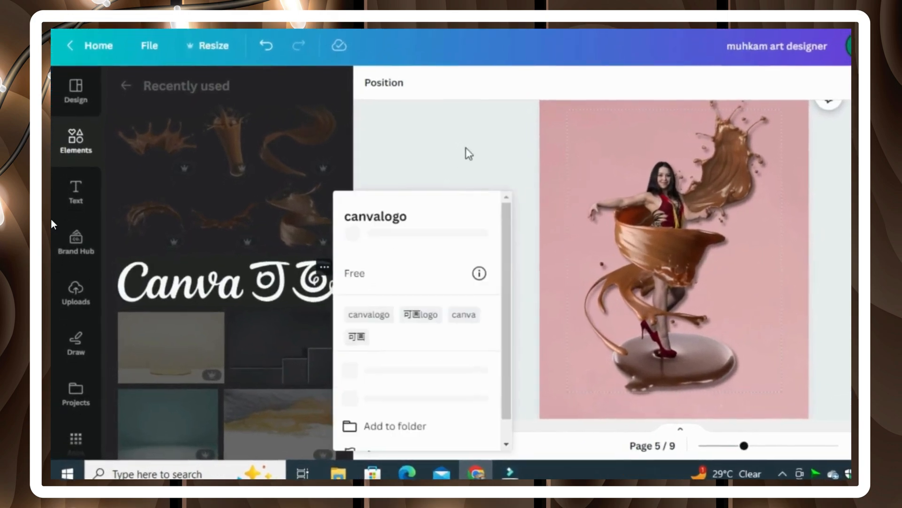
- Add the canvalogo graphic cropped to the word "Canva" in the poster's upper-left corner, about 174 by 55 px
click(479, 140)
click(225, 277)
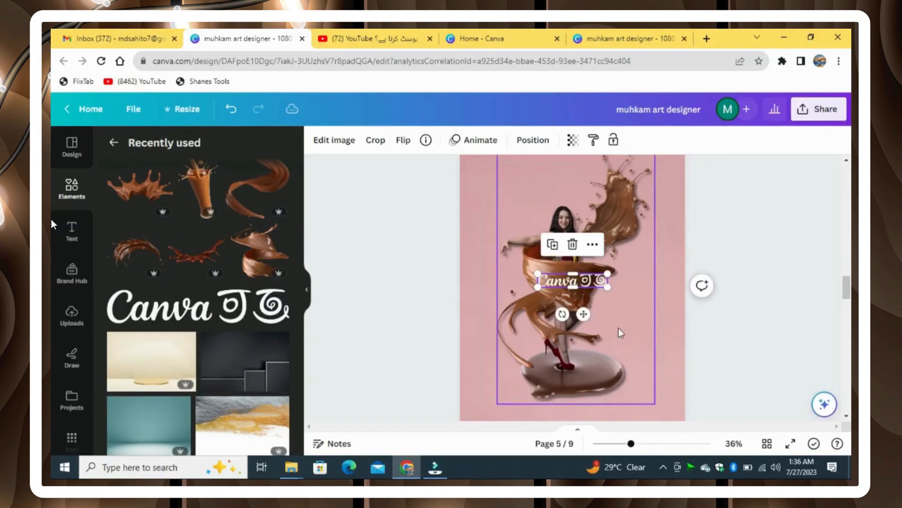
drag(610, 280, 580, 281)
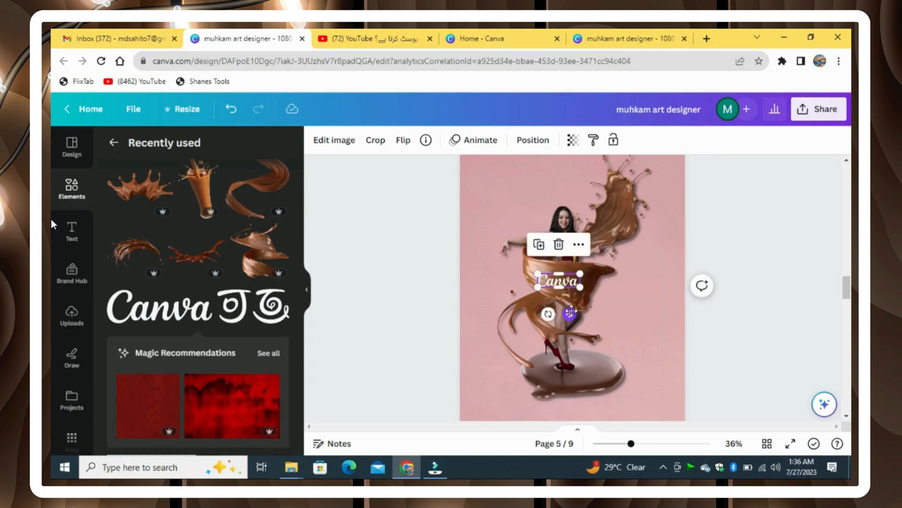
scroll(640, 272, up, 2)
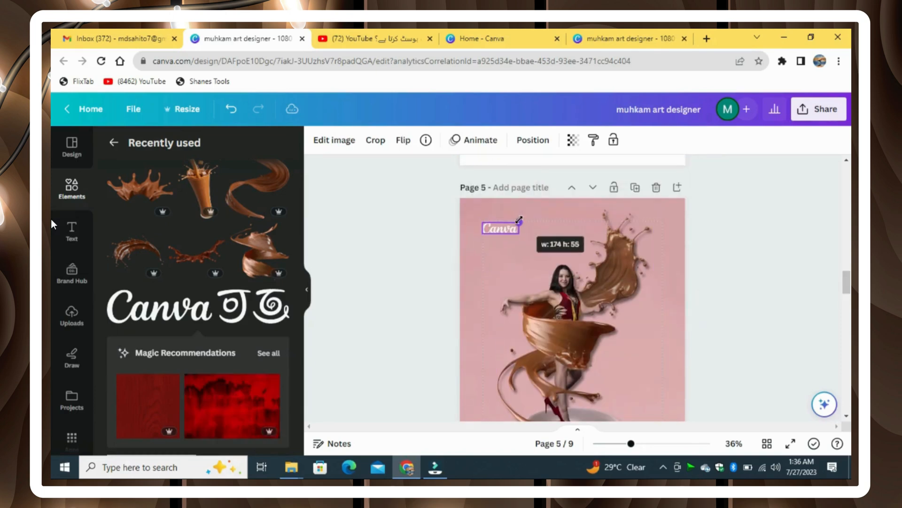
click(671, 330)
- Examine the poster on page 5 up close and in full-screen view
scroll(662, 320, down, 1)
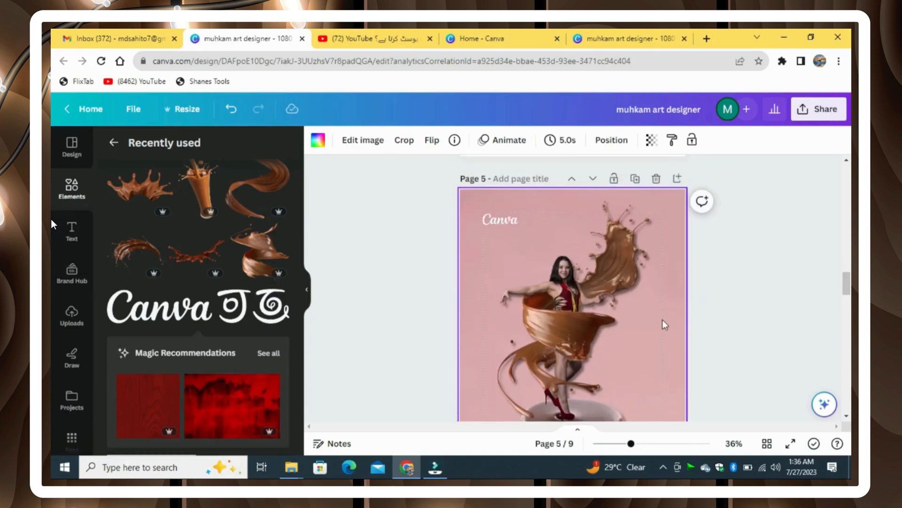
drag(632, 443, 650, 444)
mouse_move(847, 290)
mouse_down()
mouse_move(846, 282)
mouse_move(845, 298)
mouse_up()
drag(647, 444, 636, 445)
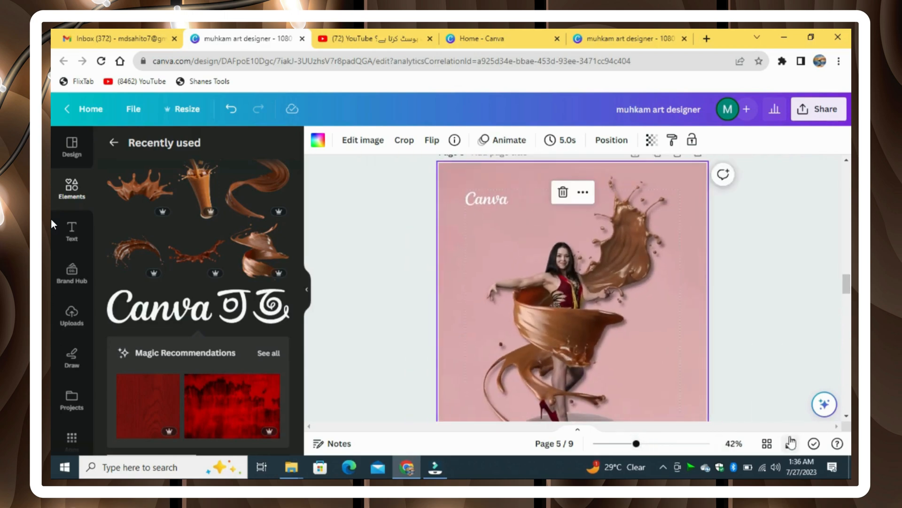
click(791, 444)
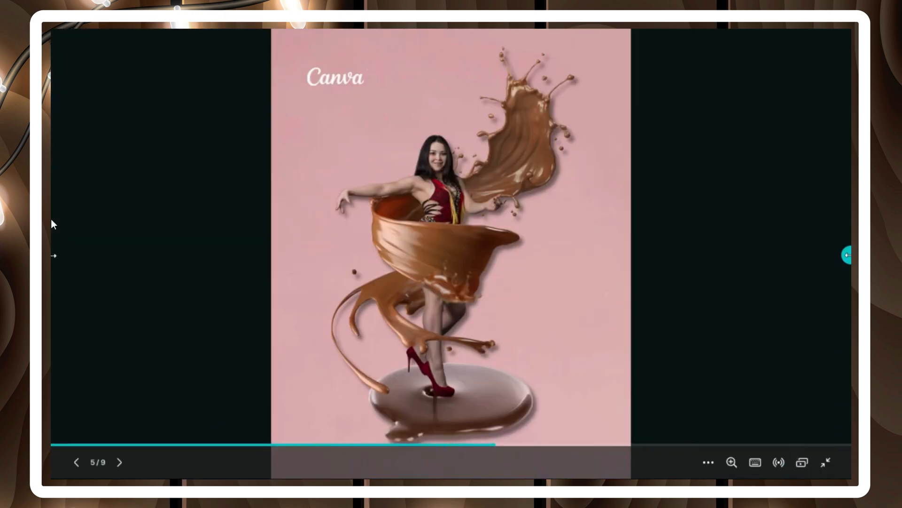